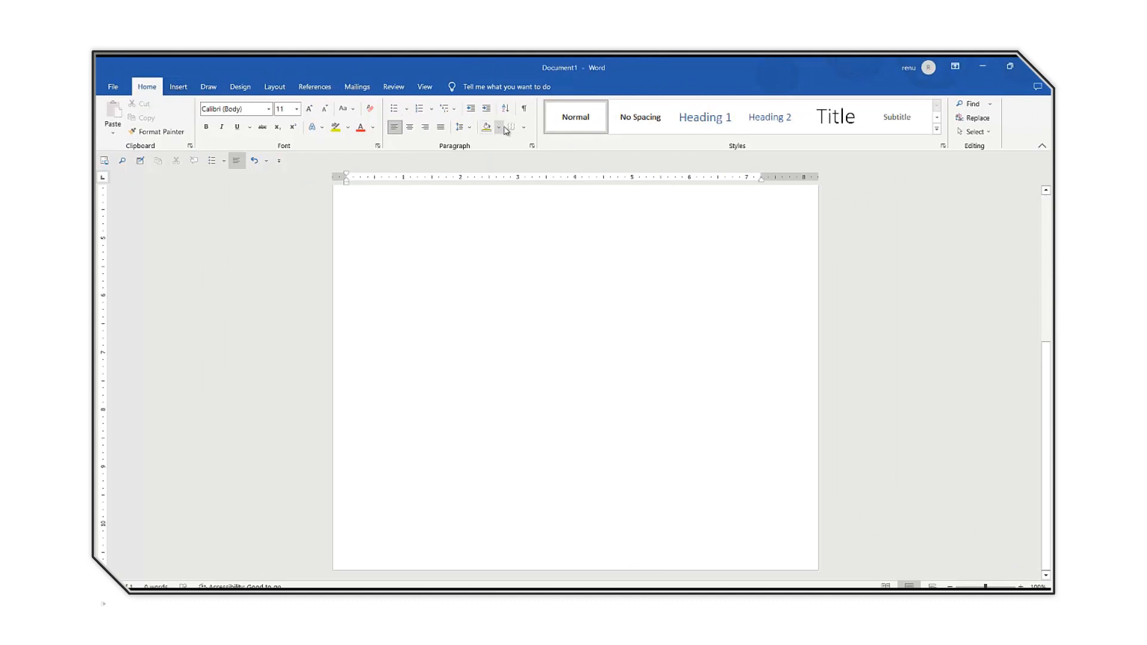
Add a blue box page border with the 3 pt triple-line style around the whole document.
click(523, 128)
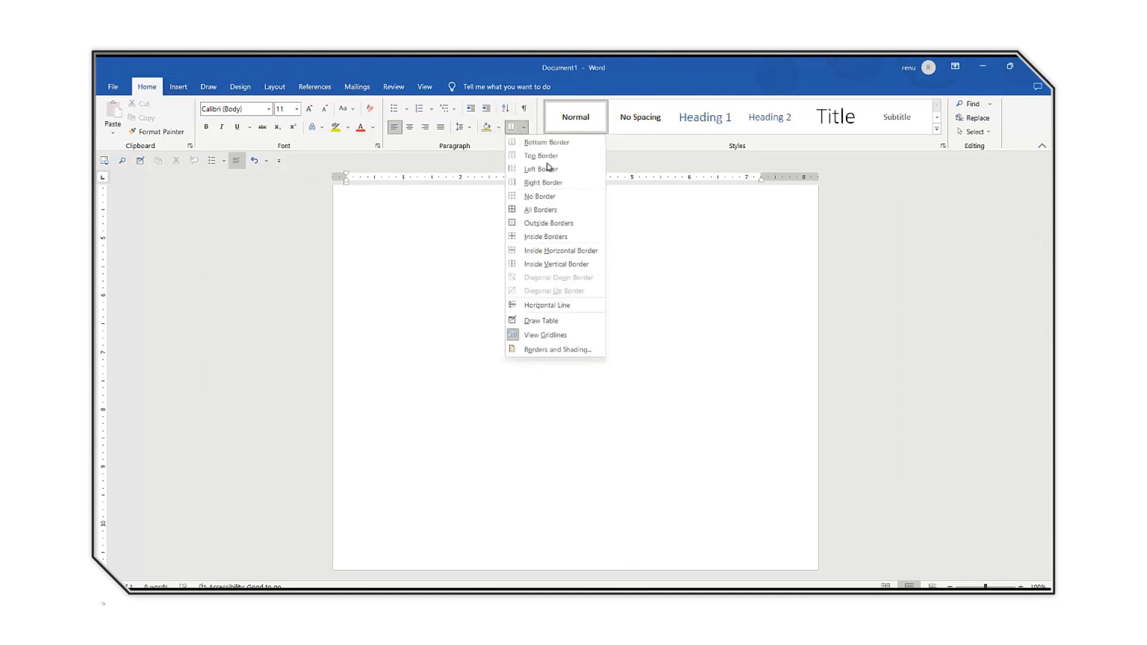
click(541, 351)
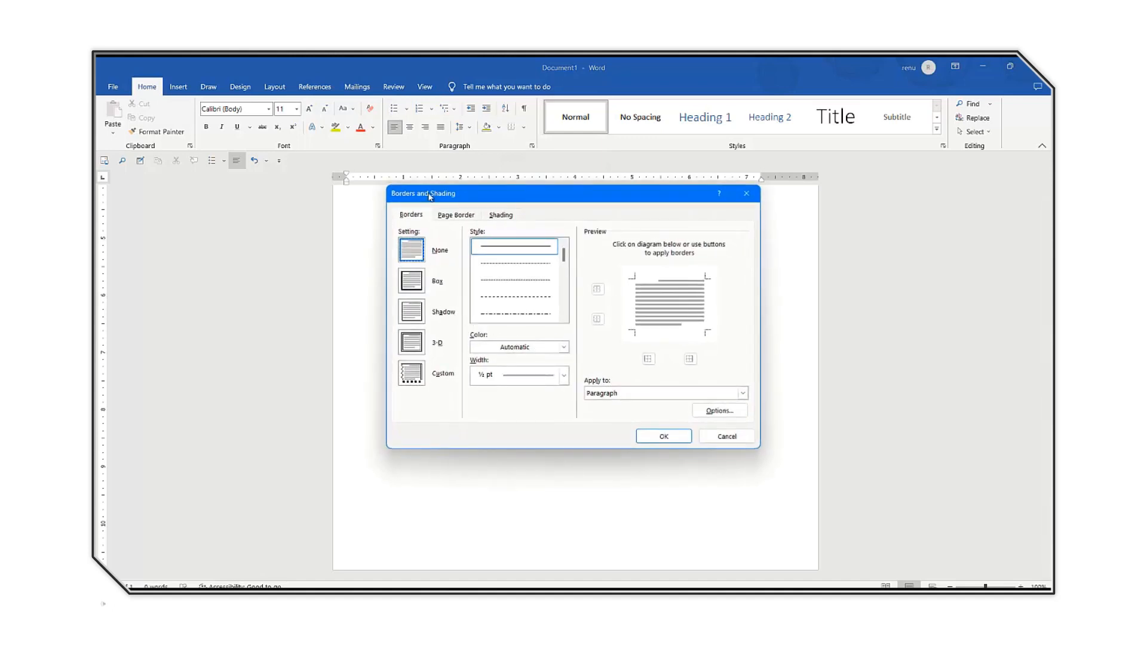
click(451, 216)
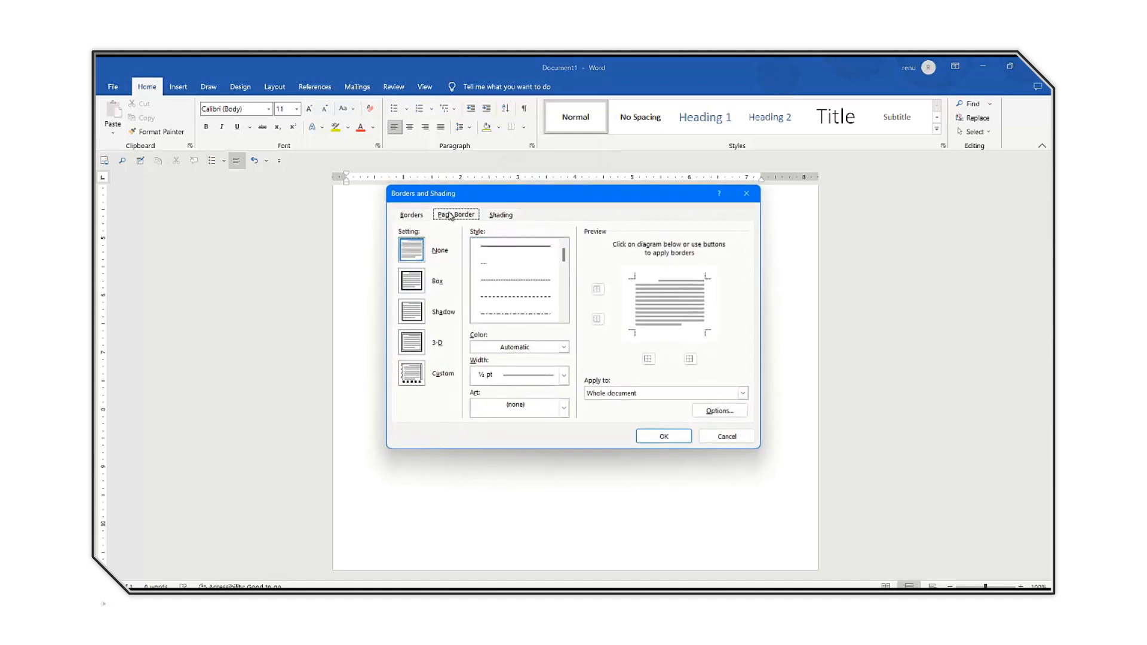
click(420, 282)
scroll(565, 320, down, 6)
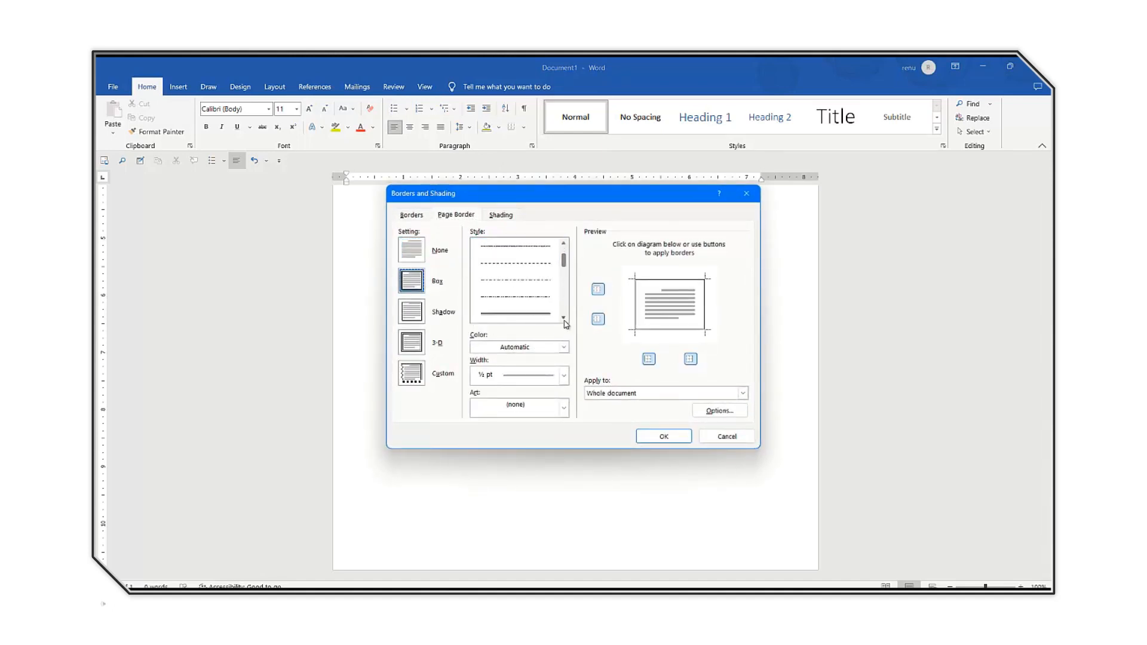
scroll(564, 320, down, 1)
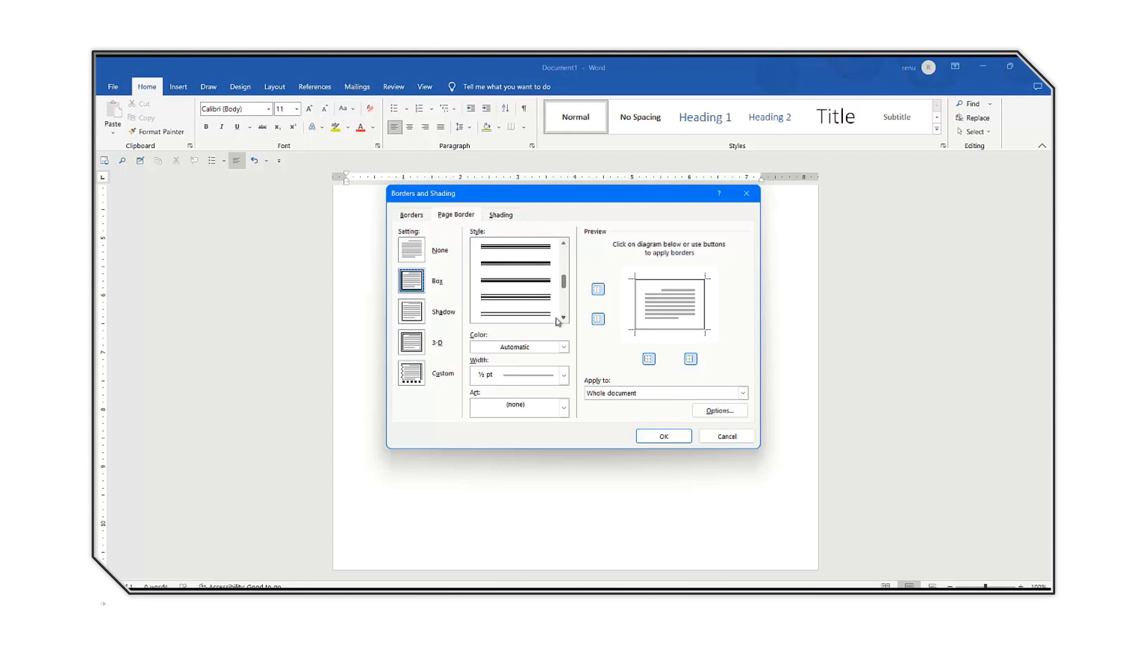
click(516, 299)
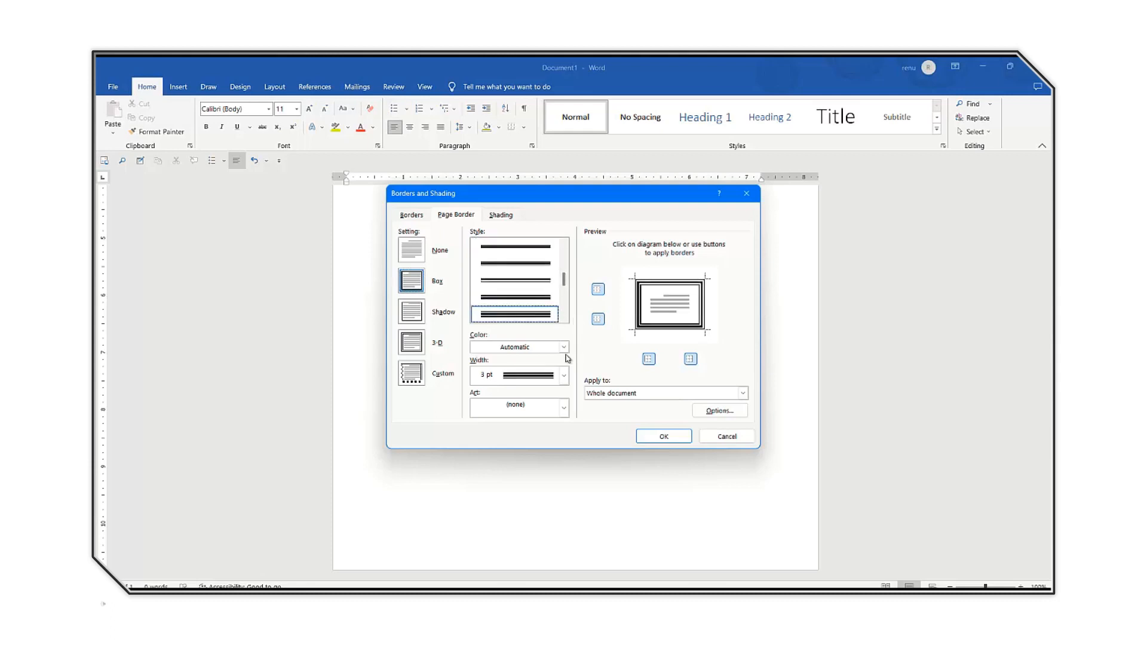
click(564, 347)
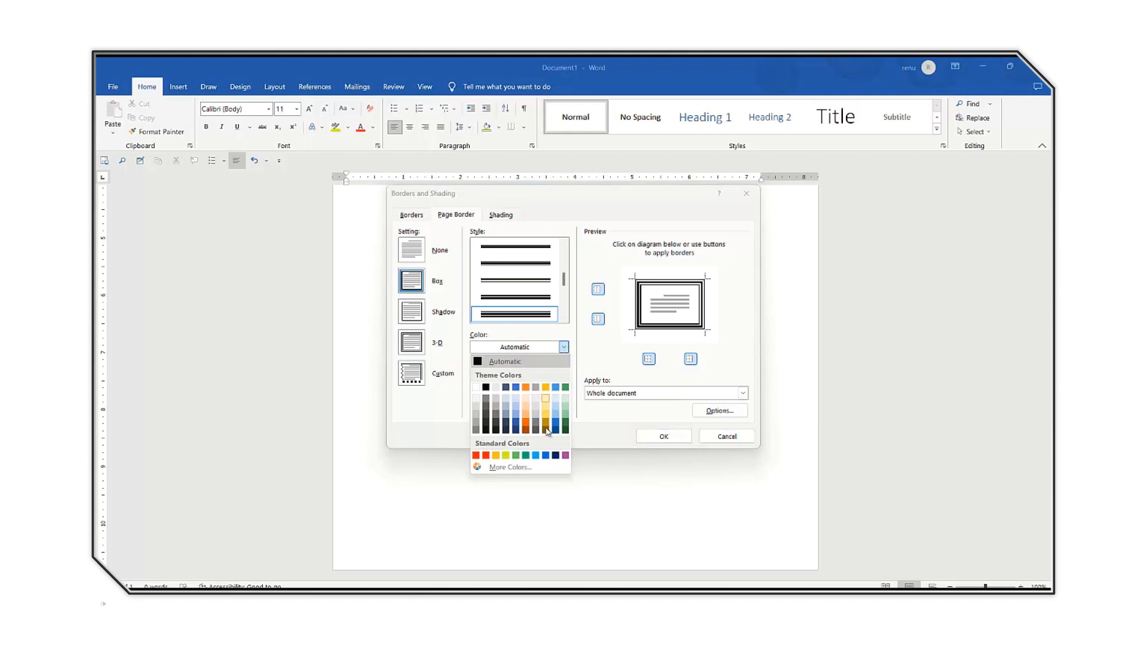
click(545, 456)
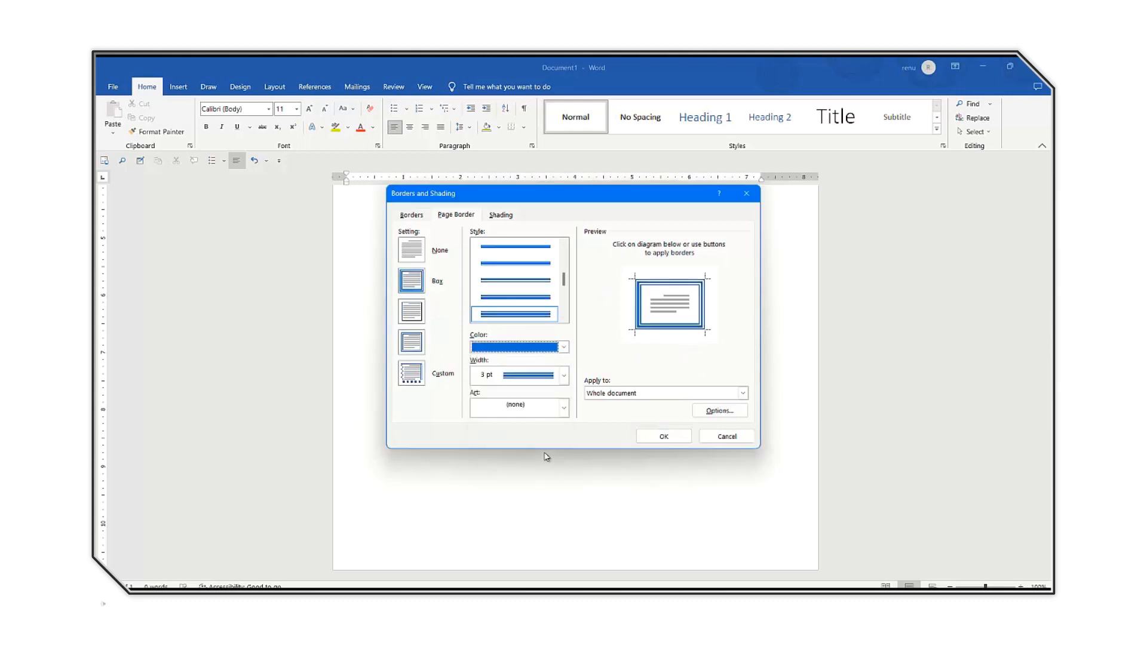
click(663, 435)
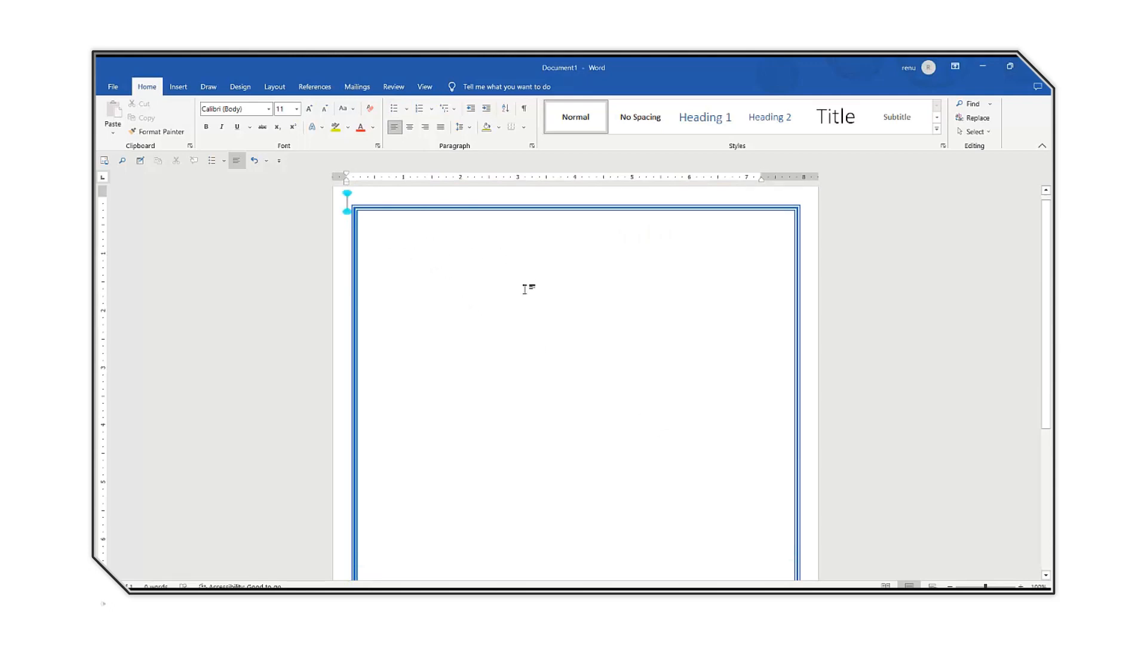
Enter the heading "BALAJI COMPUTER ACADEMY PACHALKJI MORE, SIWAN" near the top of the page, inside the border.
double_click(524, 290)
text(BALAJI)
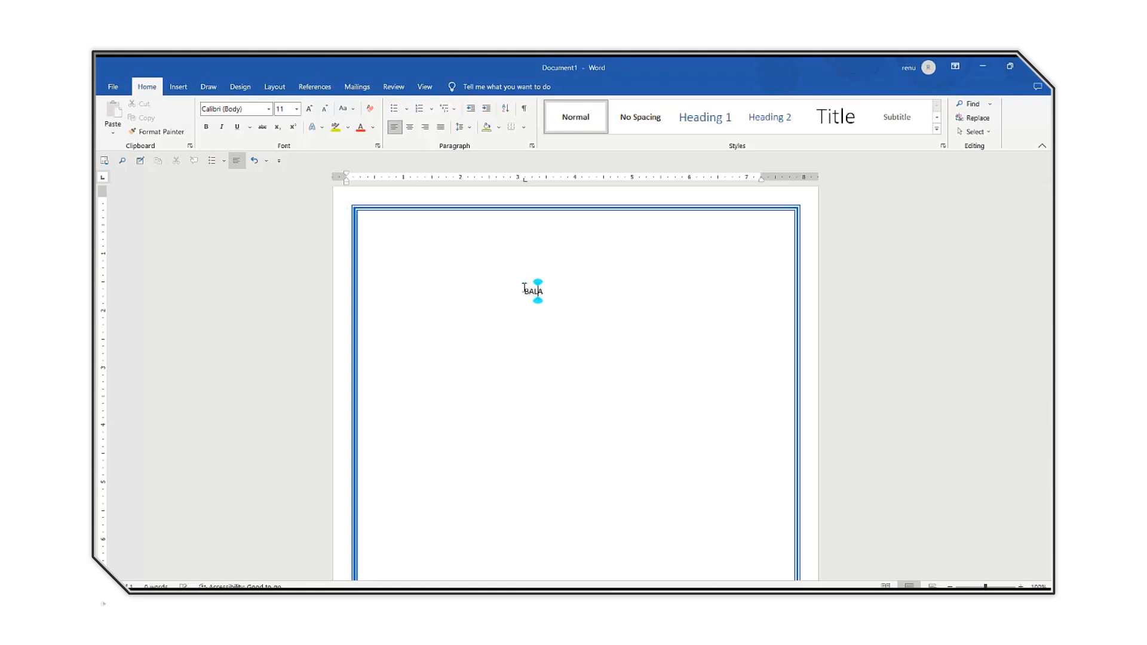
text( COMPUTER ACADEMY PACHALKII MORE, SIWAN)
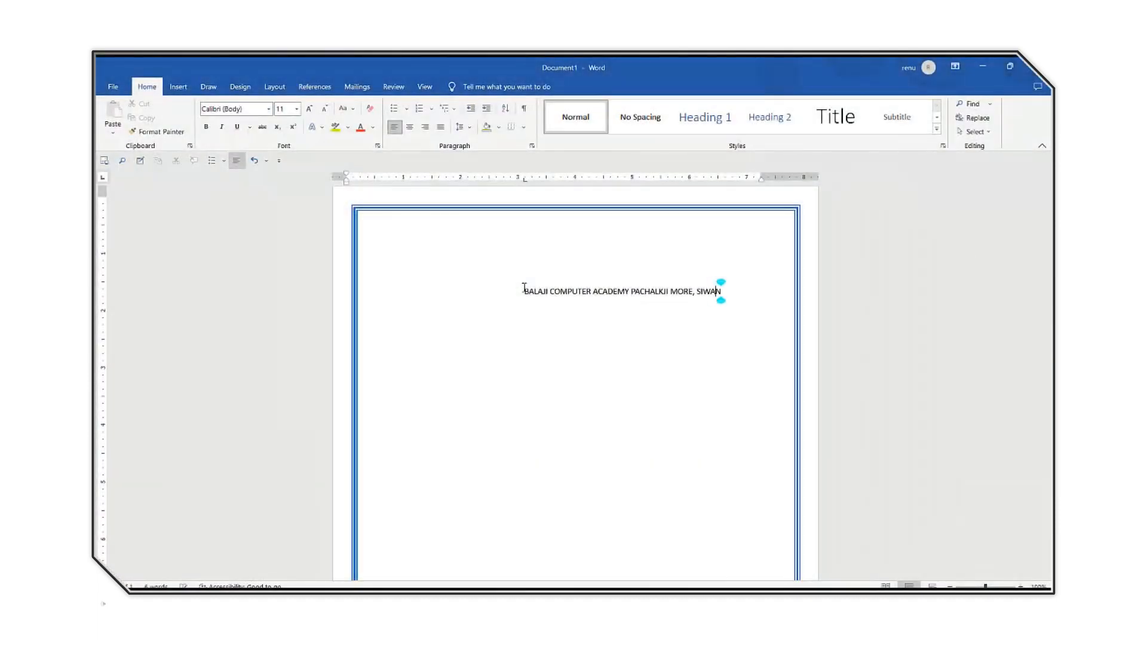
Enlarge the whole heading line to 18 pt and centre it.
key(shift+Left)
key(shift+Left)
key(shift+Left)
key(shift+Left)
key(shift+Left)
key(shift+Left)
key(shift+Left)
key(shift+Left)
key(shift+Left)
key(shift+Left)
key(shift+Left)
key(shift+Left)
key(shift+Left)
key(shift+Left)
key(shift+Left)
key(shift+Left)
key(shift+Left)
key(shift+Left)
key(shift+Left)
key(shift+Left)
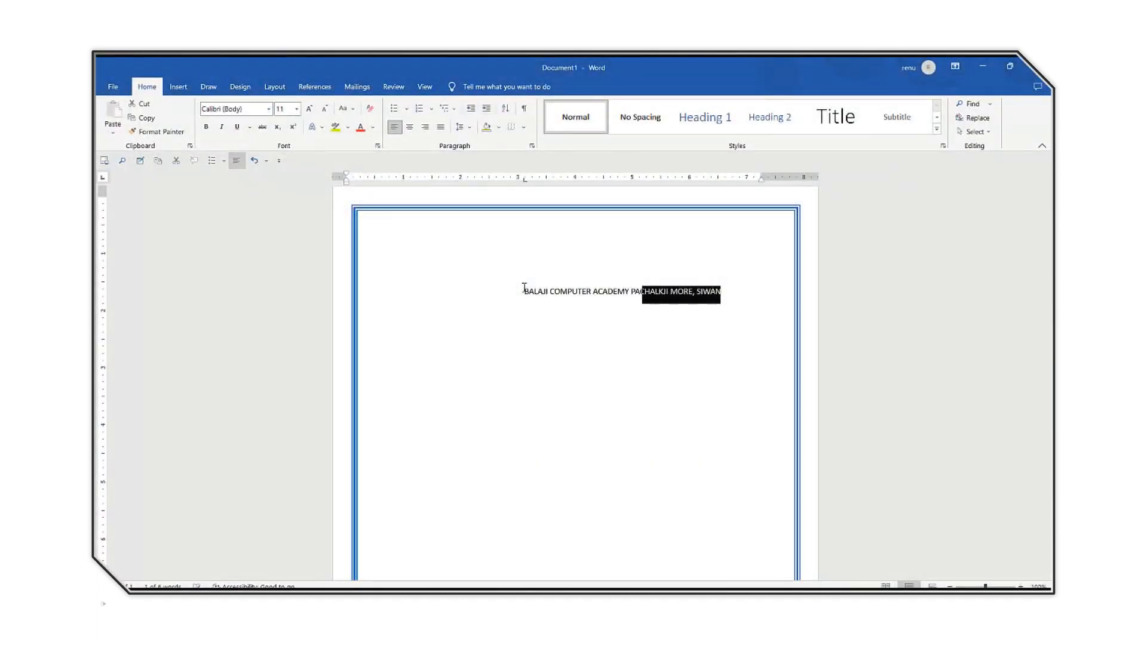
key(shift+Home)
key(shift+Right)
key(shift+Right)
key(shift+Right)
key(shift+Right)
key(shift+Right)
key(shift+Right)
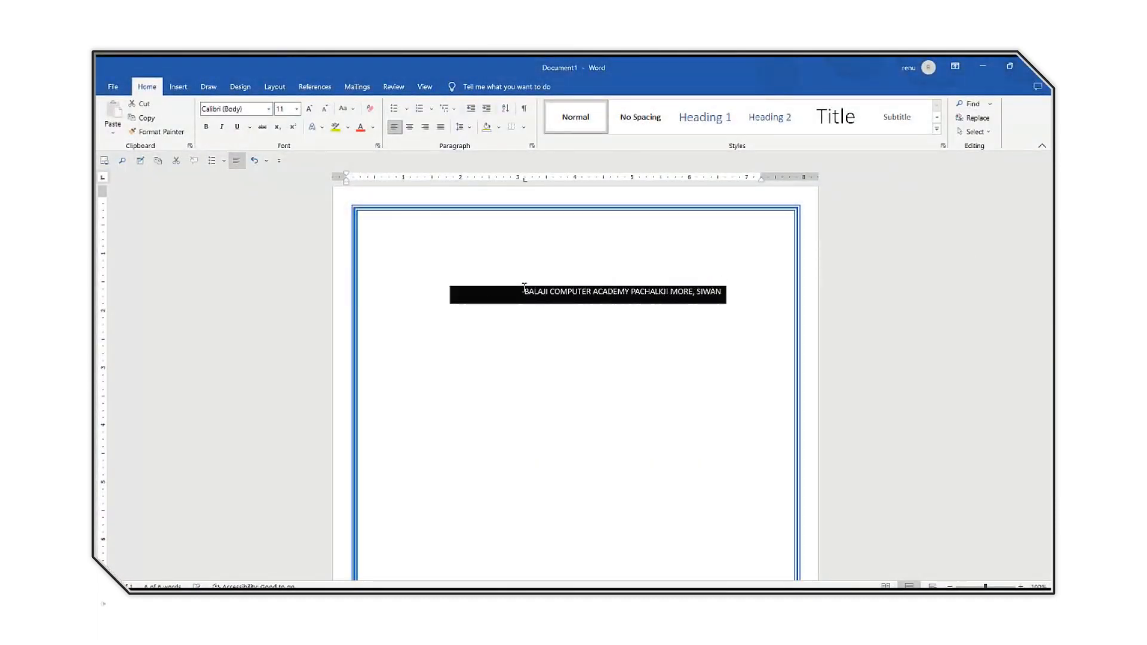
click(310, 110)
click(310, 109)
click(310, 109)
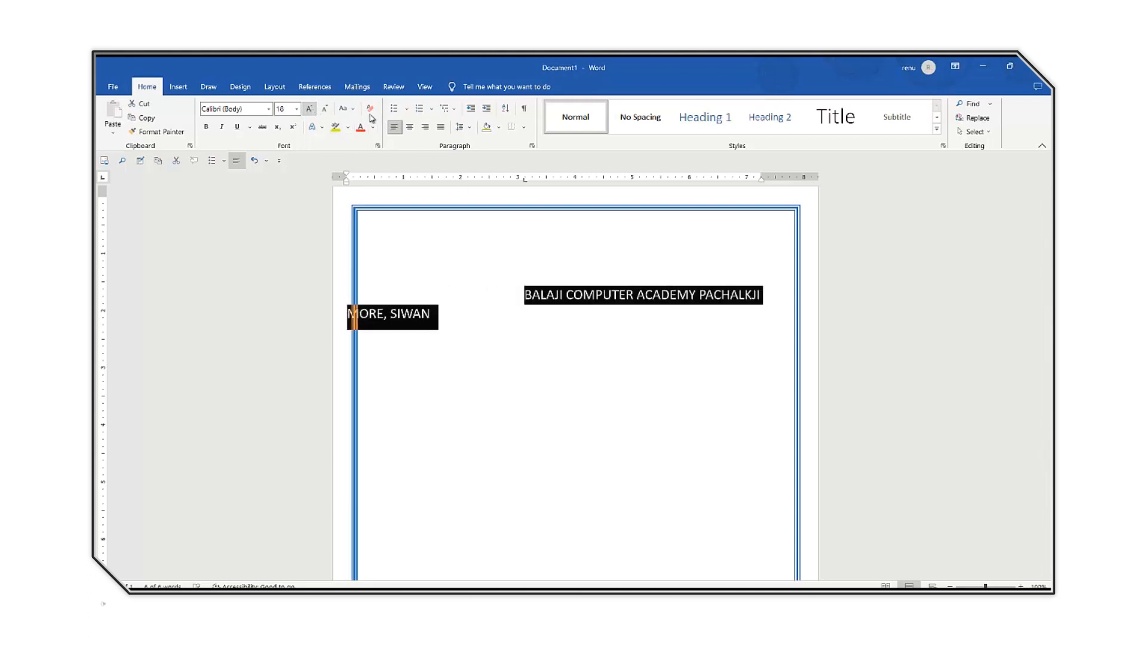
click(410, 129)
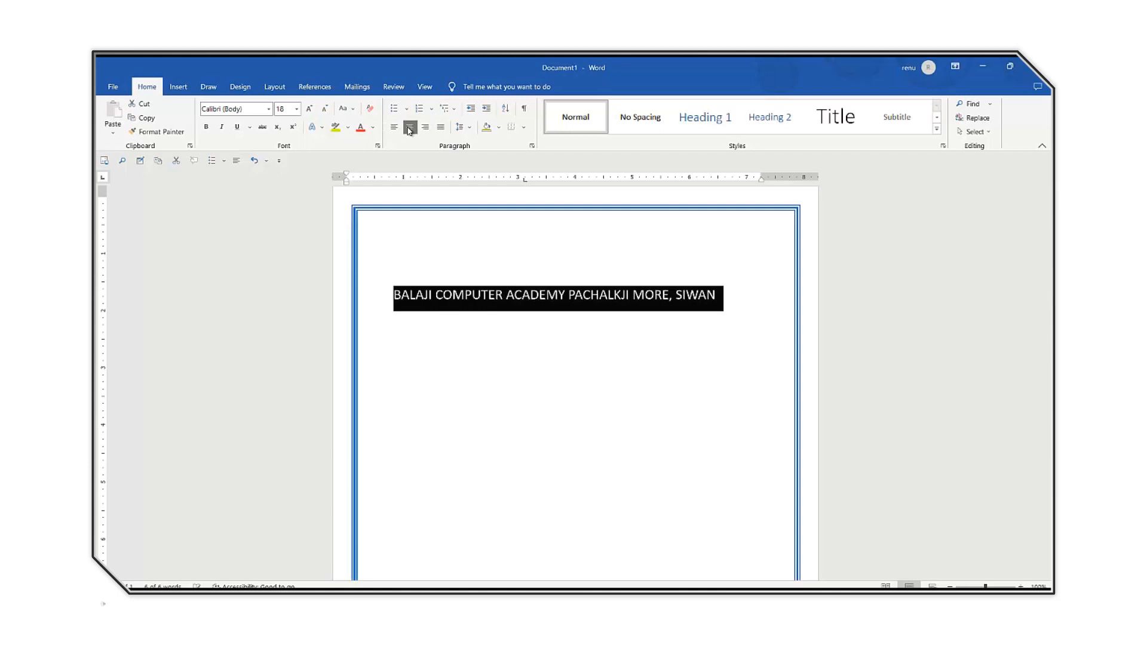
Enlarge the heading text to 36 pt and change its font to Algerian.
click(310, 109)
click(310, 110)
click(310, 109)
click(309, 110)
click(310, 109)
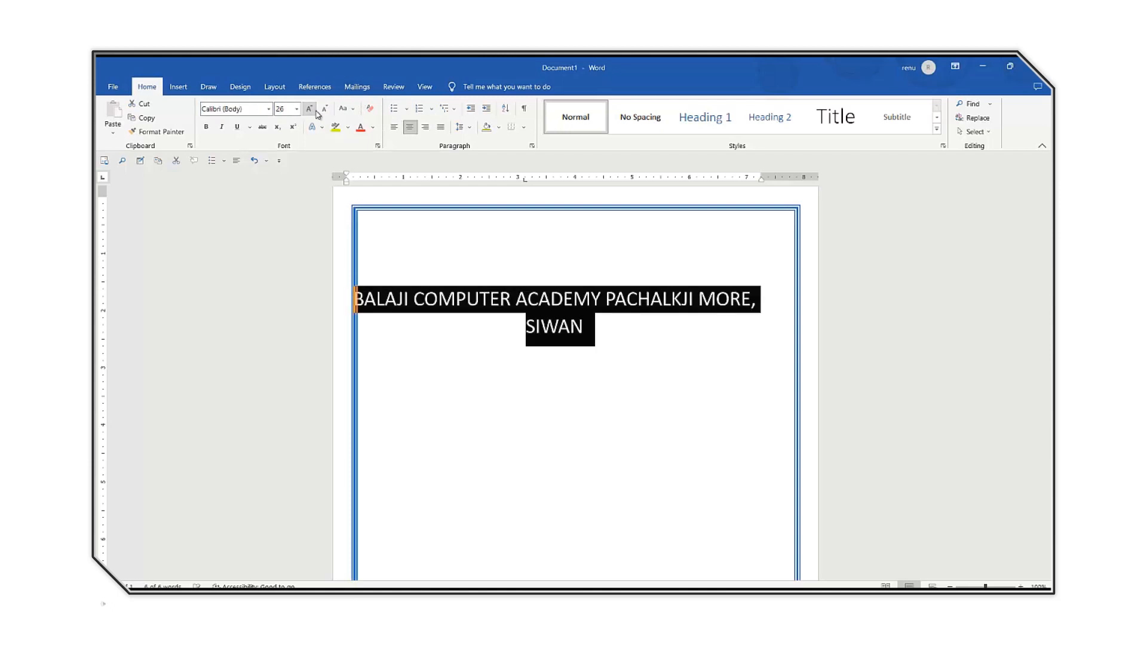
click(316, 113)
click(316, 113)
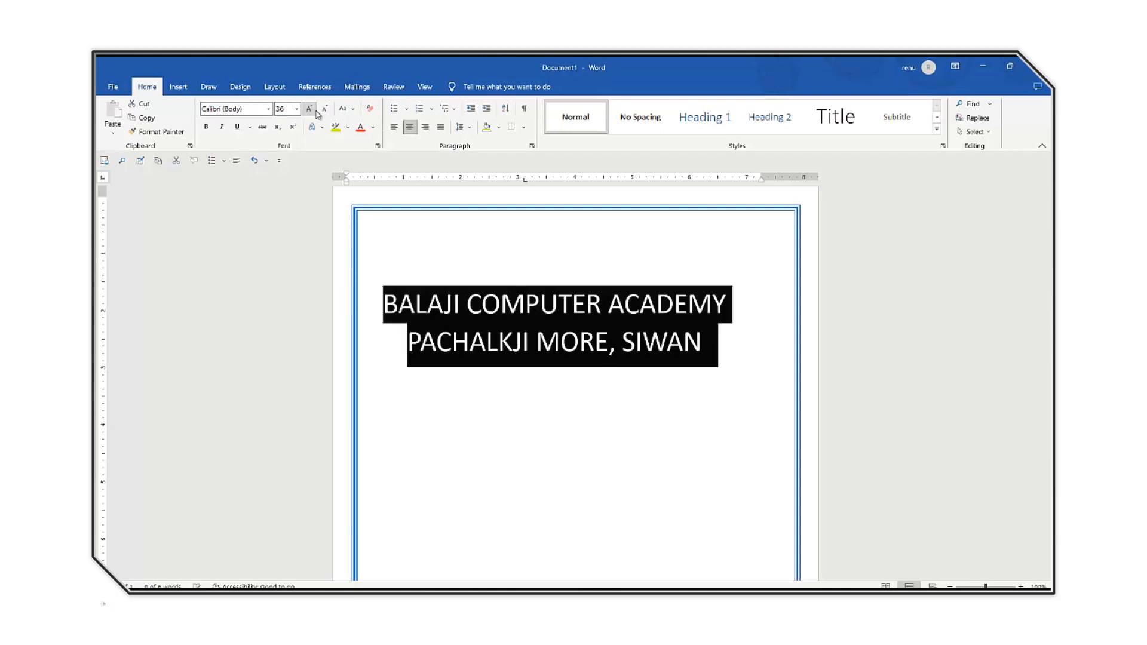
click(268, 109)
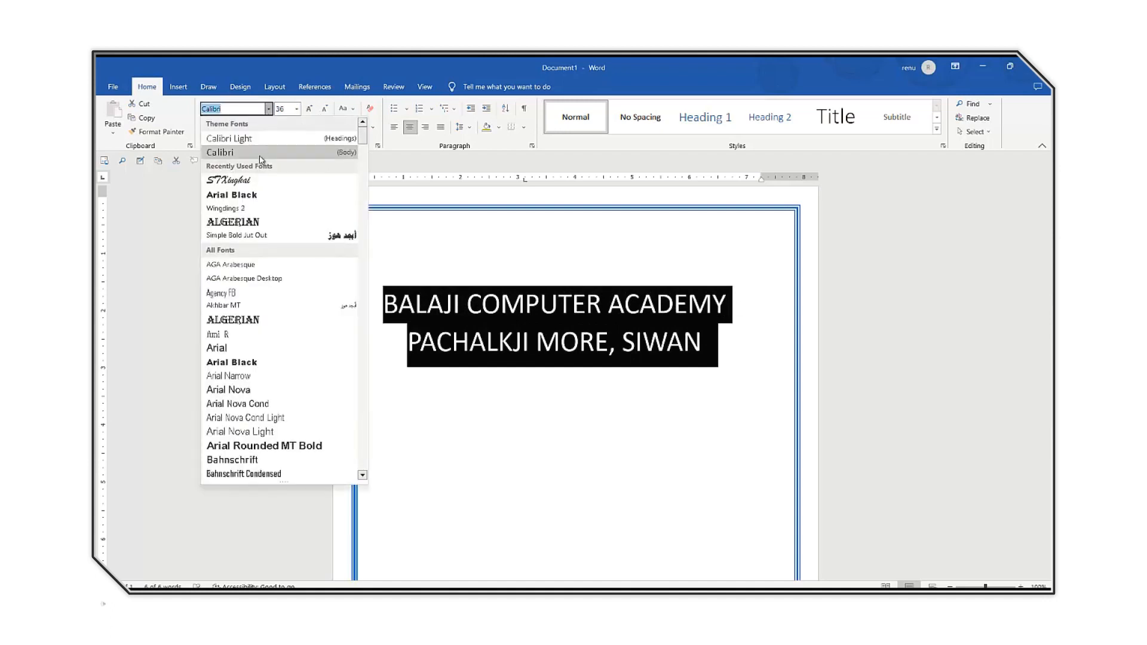
click(237, 323)
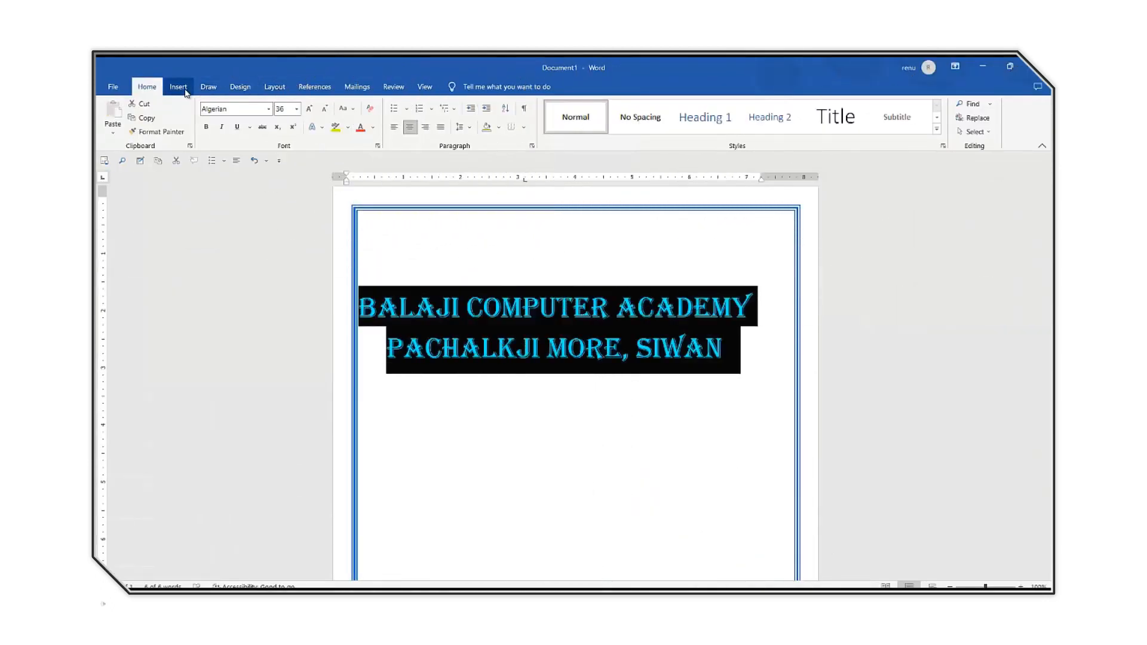
Convert the heading to WordArt in the blue reflected style and bend it along the upward arch Follow Path transform.
click(178, 86)
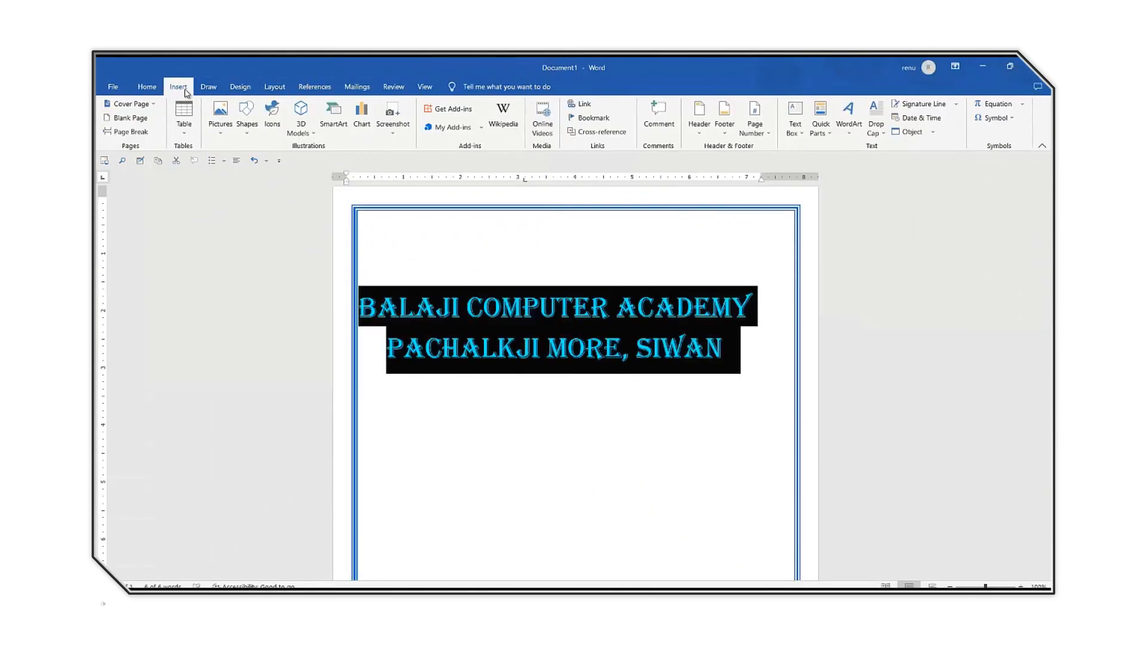
click(848, 116)
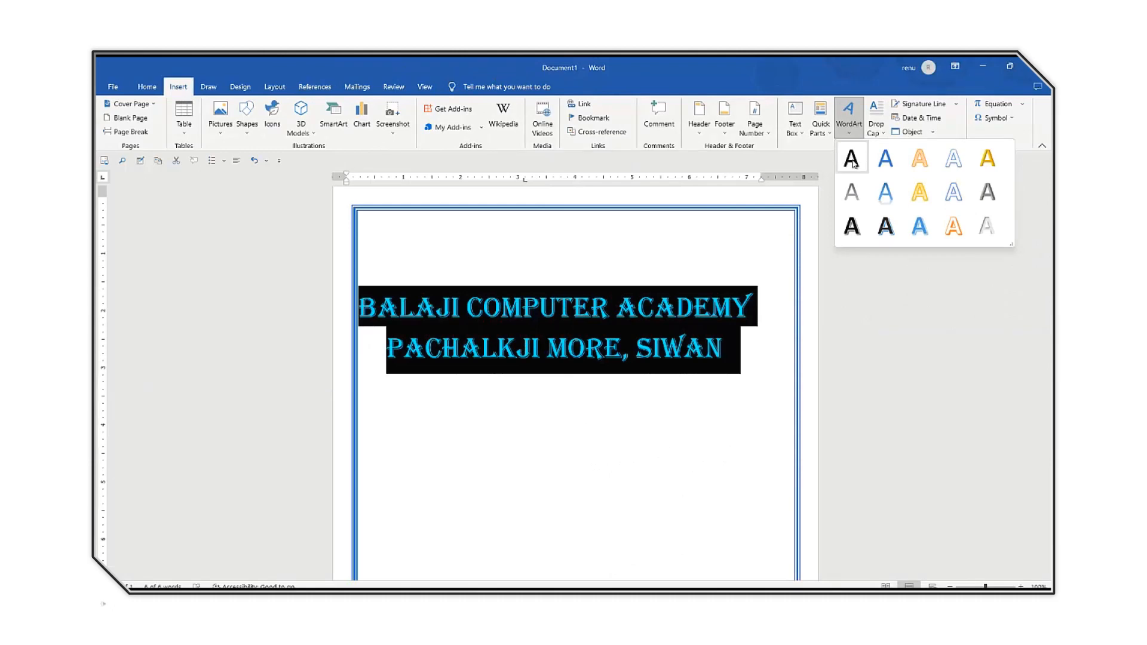
click(885, 192)
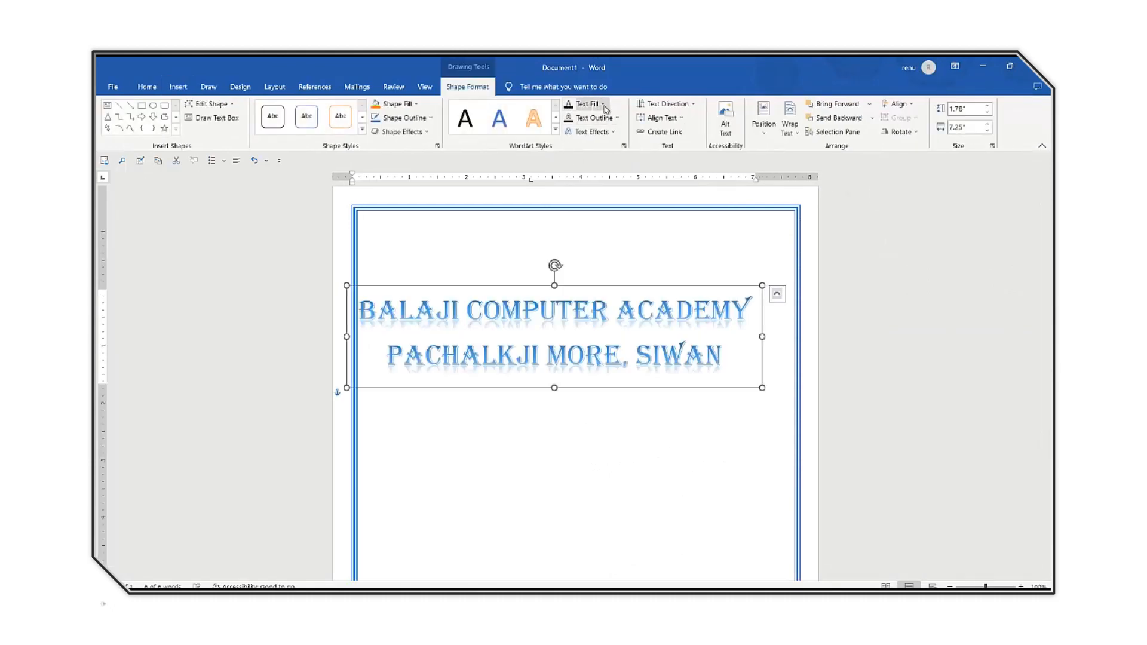
click(588, 132)
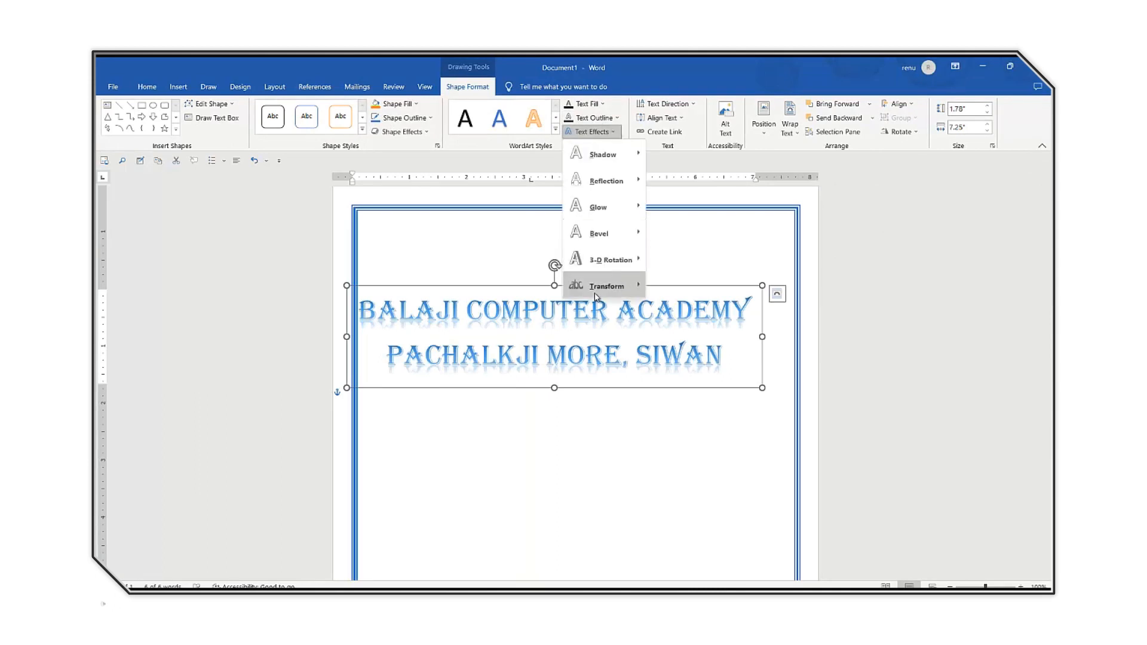
mouse_move(602, 293)
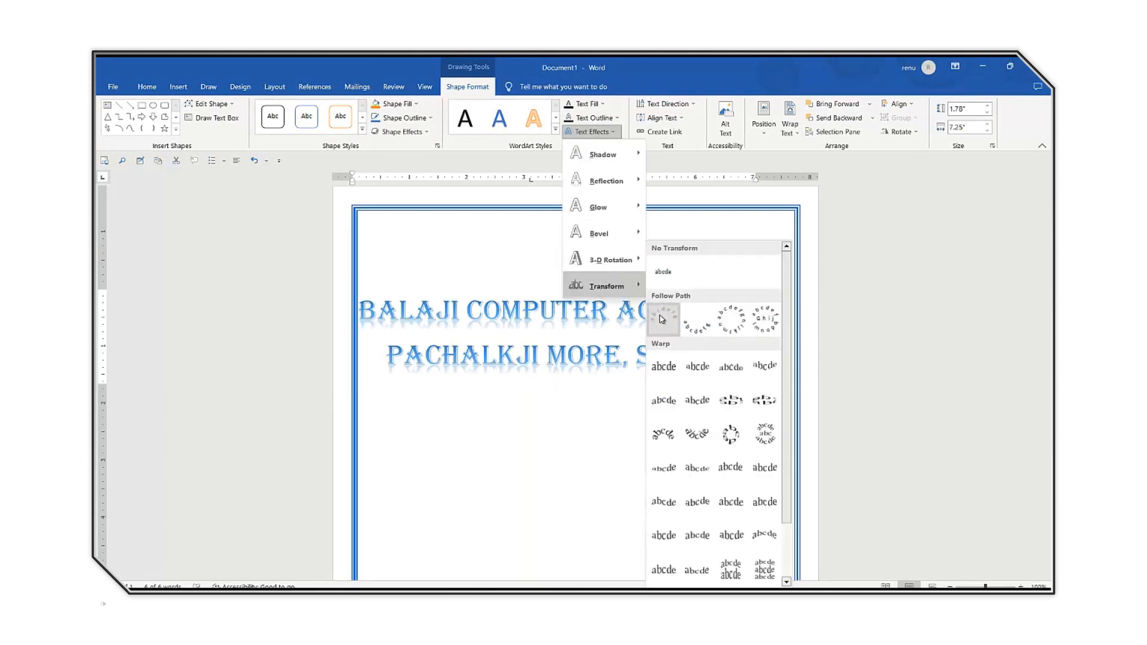
click(663, 316)
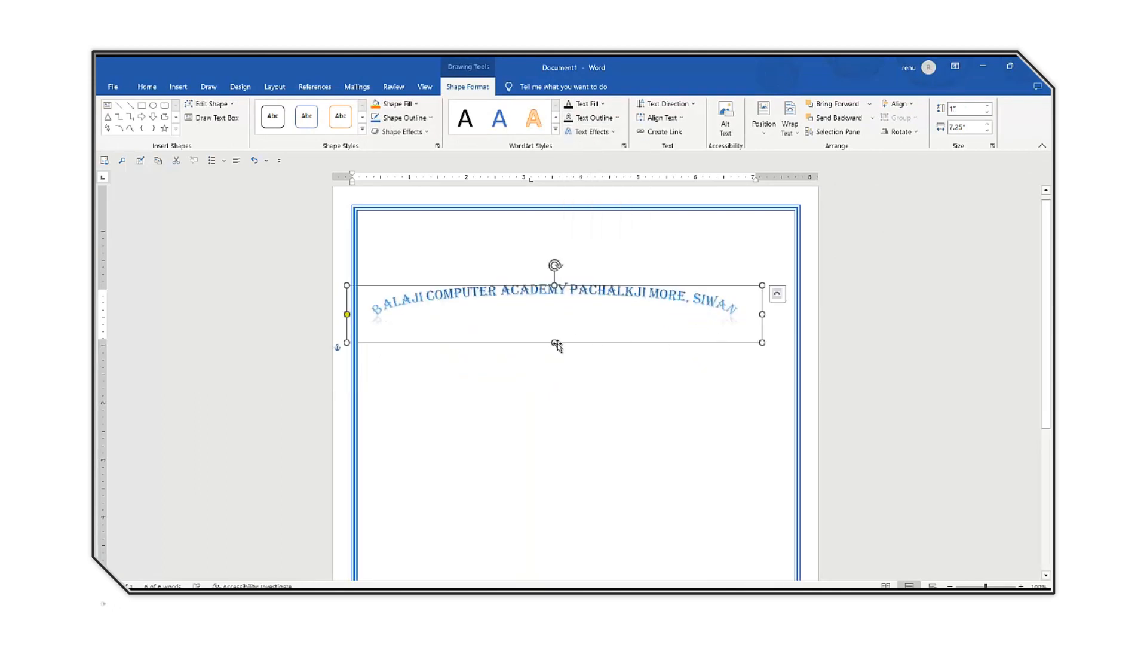
Stretch the arched heading to about 2.35" high and apply the orange-outlined WordArt style with hard shadow.
drag(561, 352, 583, 421)
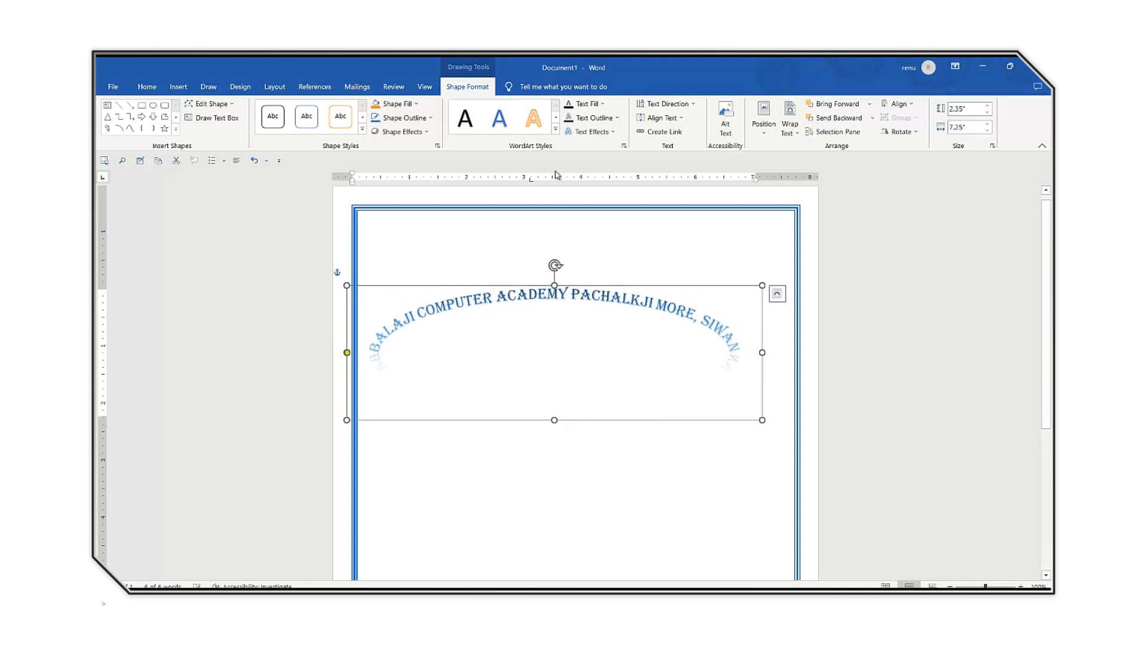
click(556, 129)
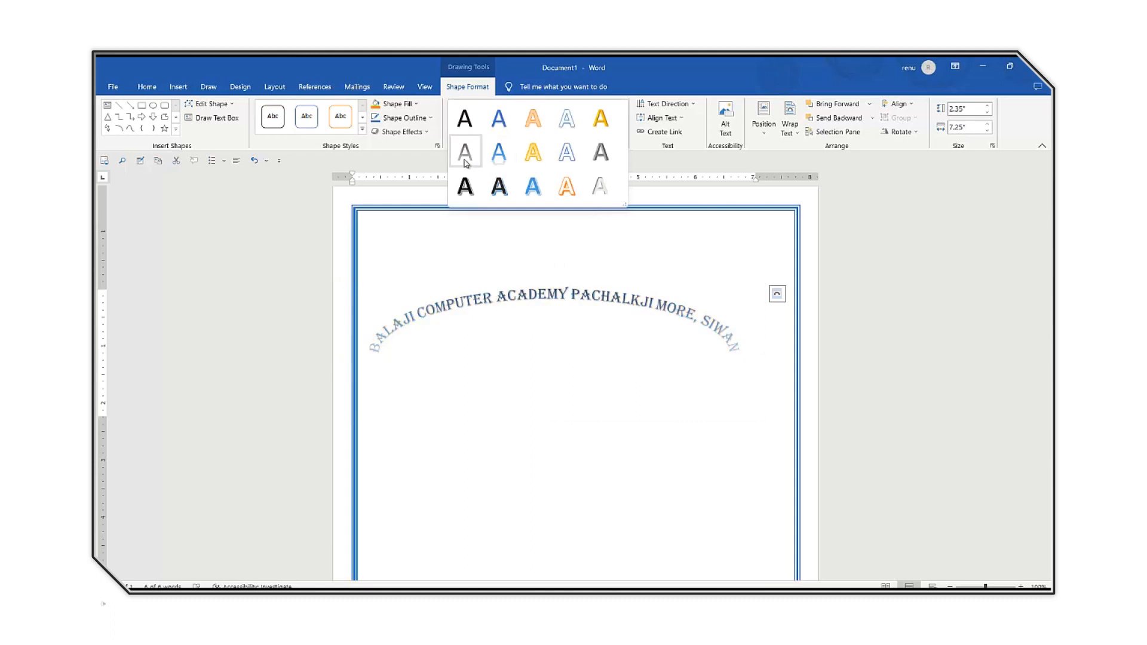
click(565, 188)
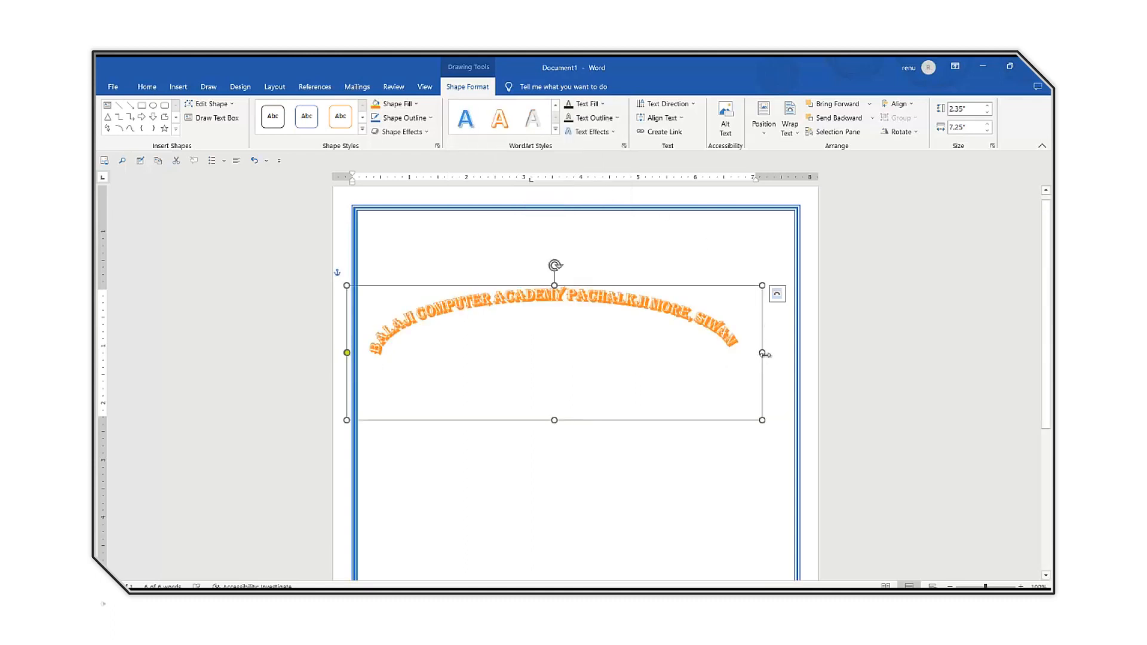
Resize the arched heading to about 7.99" wide and 3.97" high, lengthen its arc slightly and move it up near the top border.
drag(785, 353, 804, 370)
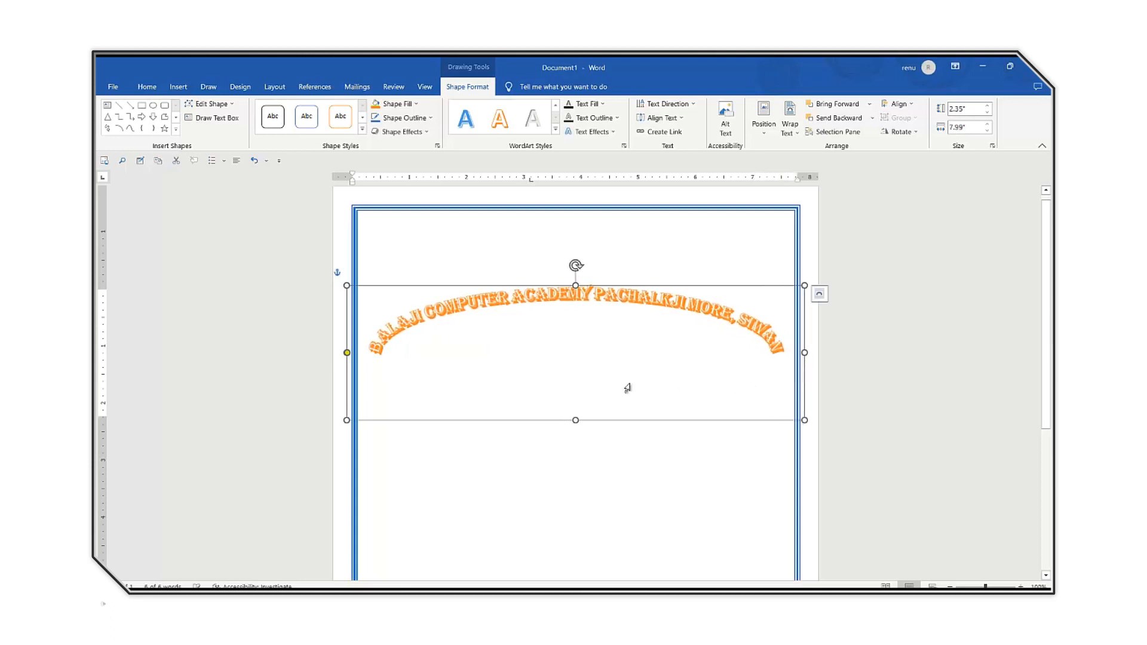
drag(575, 420, 571, 512)
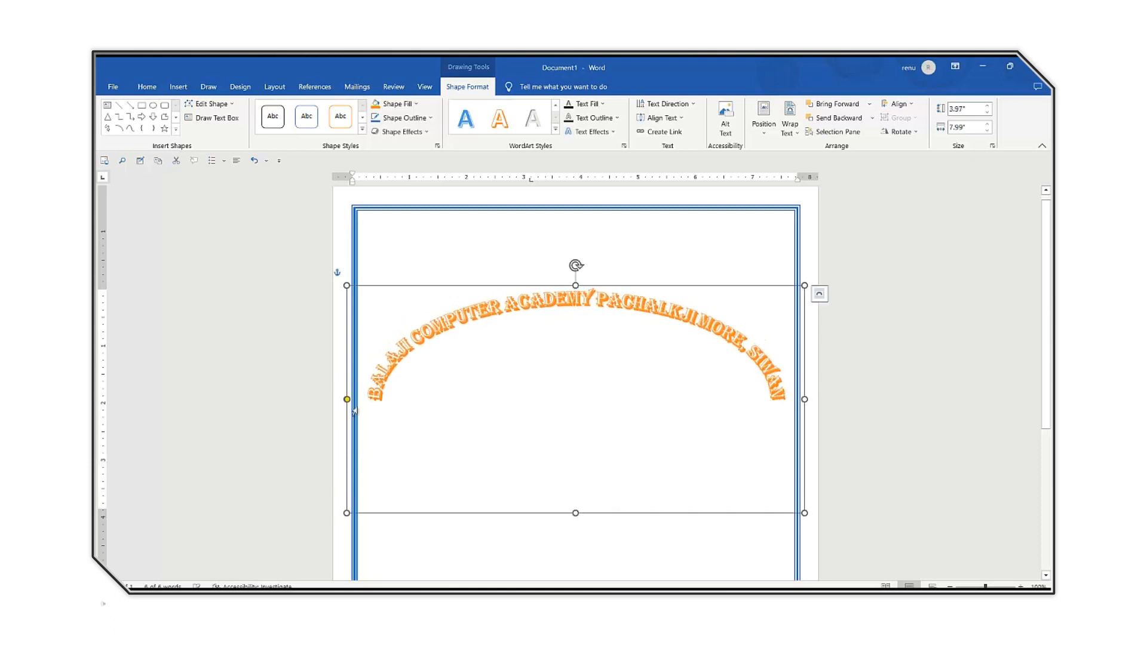
drag(347, 399, 349, 412)
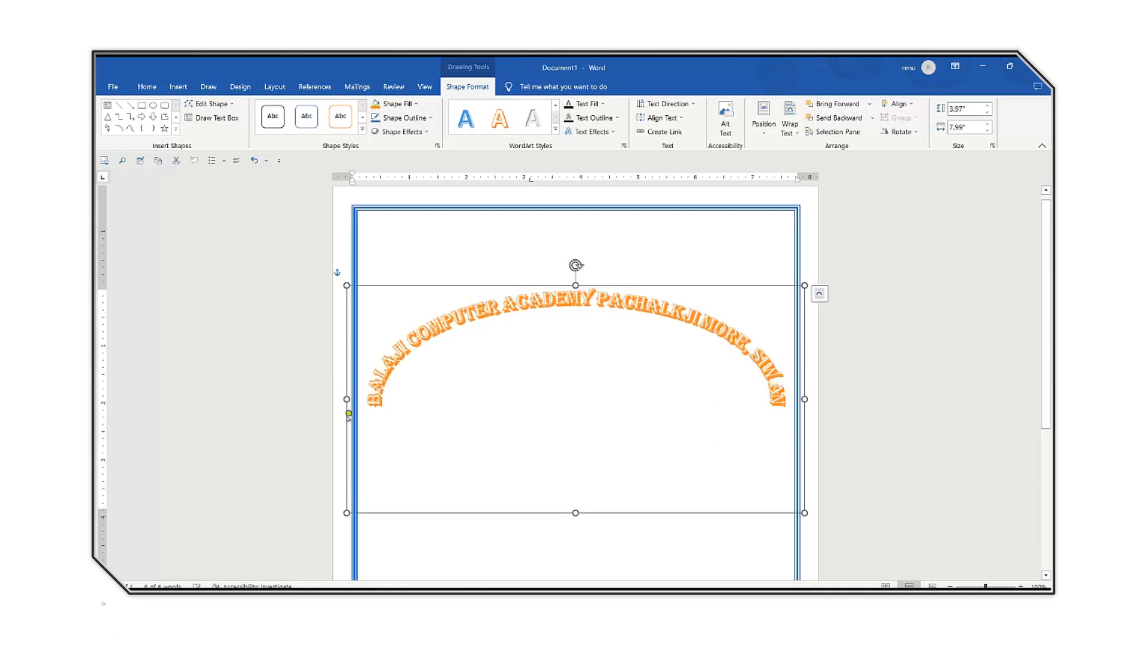
drag(612, 282, 624, 224)
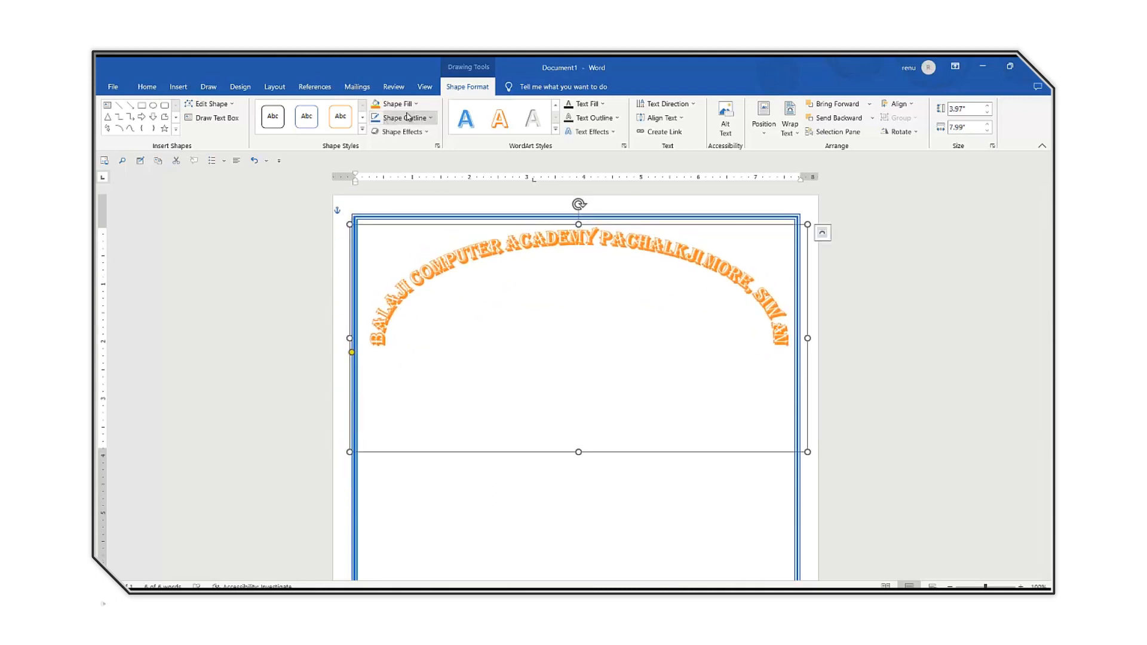
Change the arched heading's font colour to dark blue and deselect it.
click(147, 86)
click(373, 127)
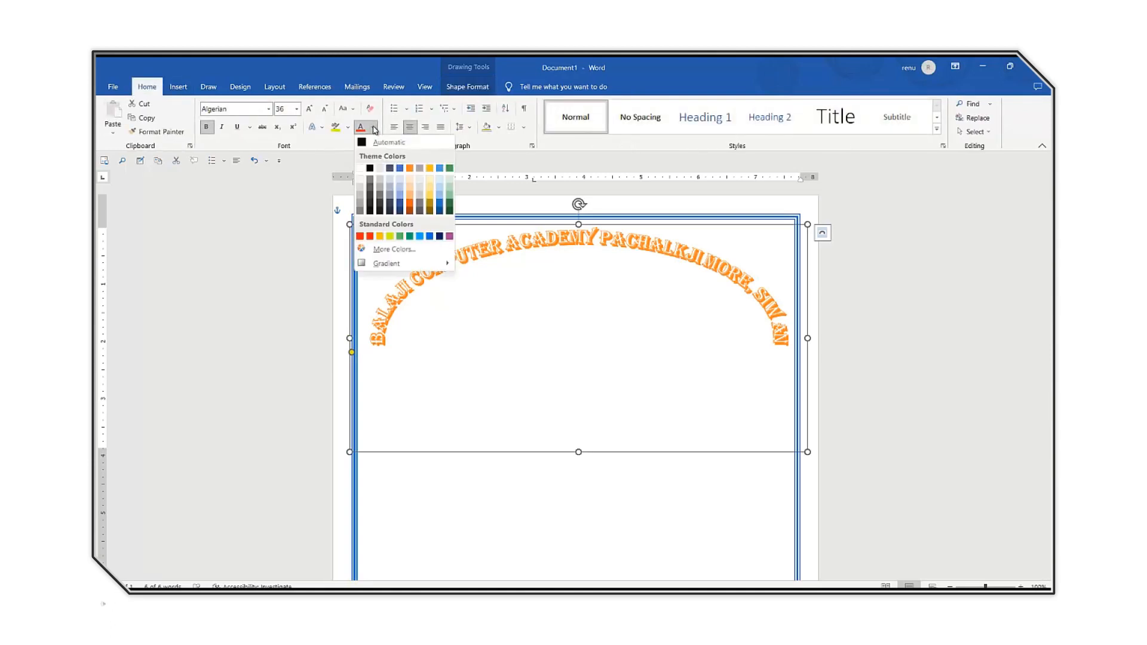
key(Escape)
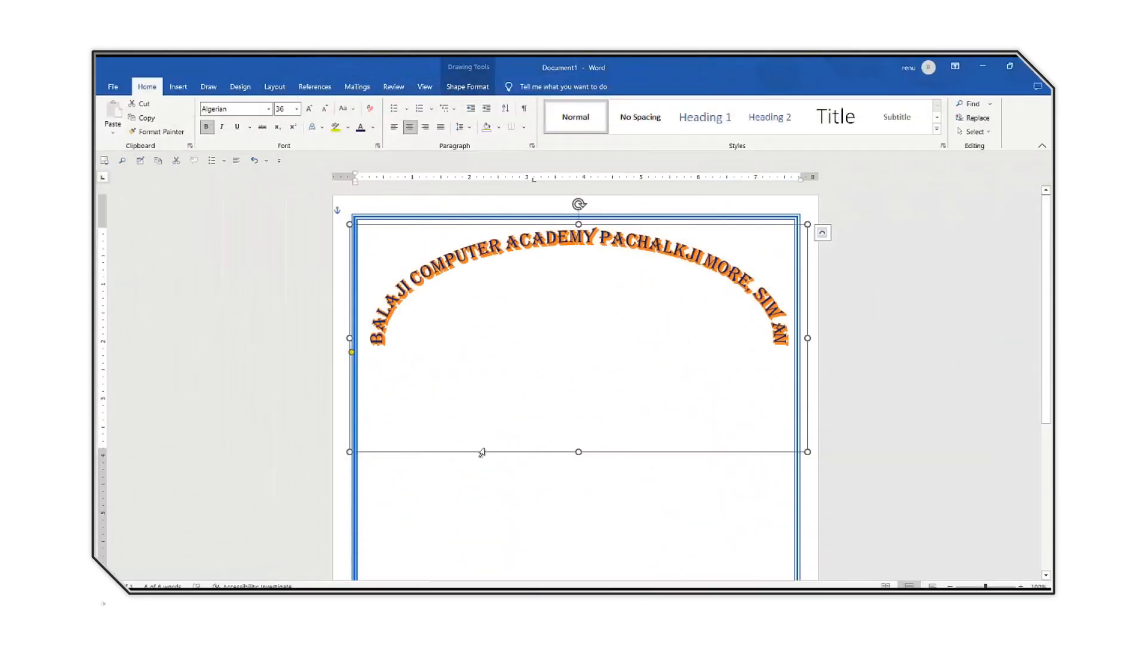
click(506, 516)
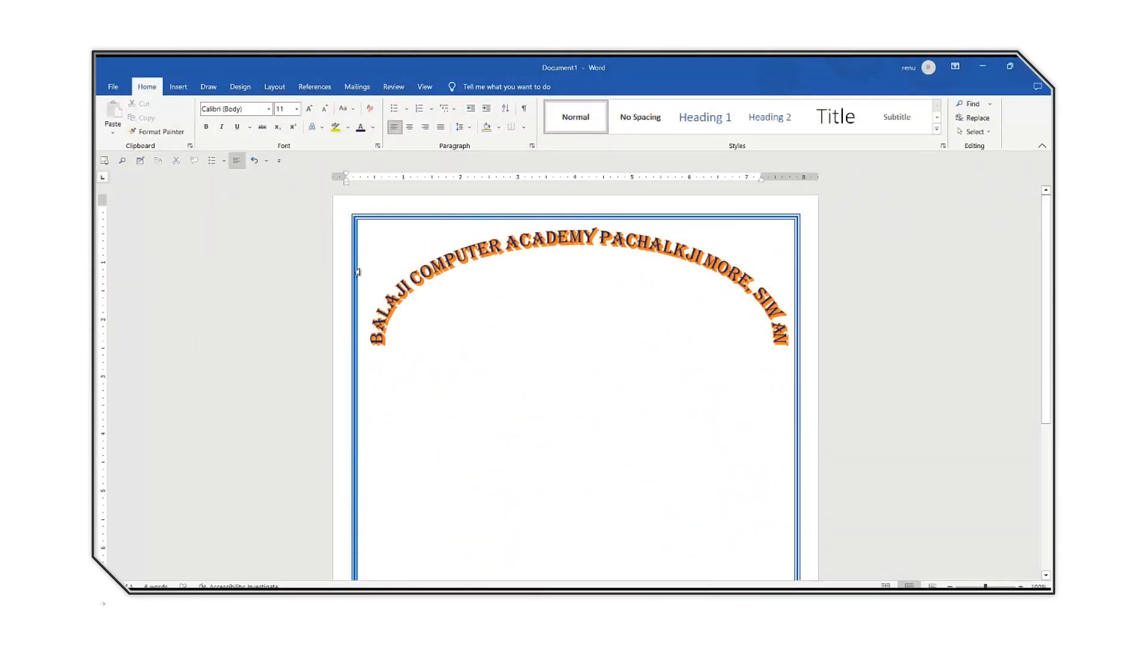
Draw a rounded rectangle about 3.4" high and 3.3" wide, centred beneath the arched heading.
click(178, 86)
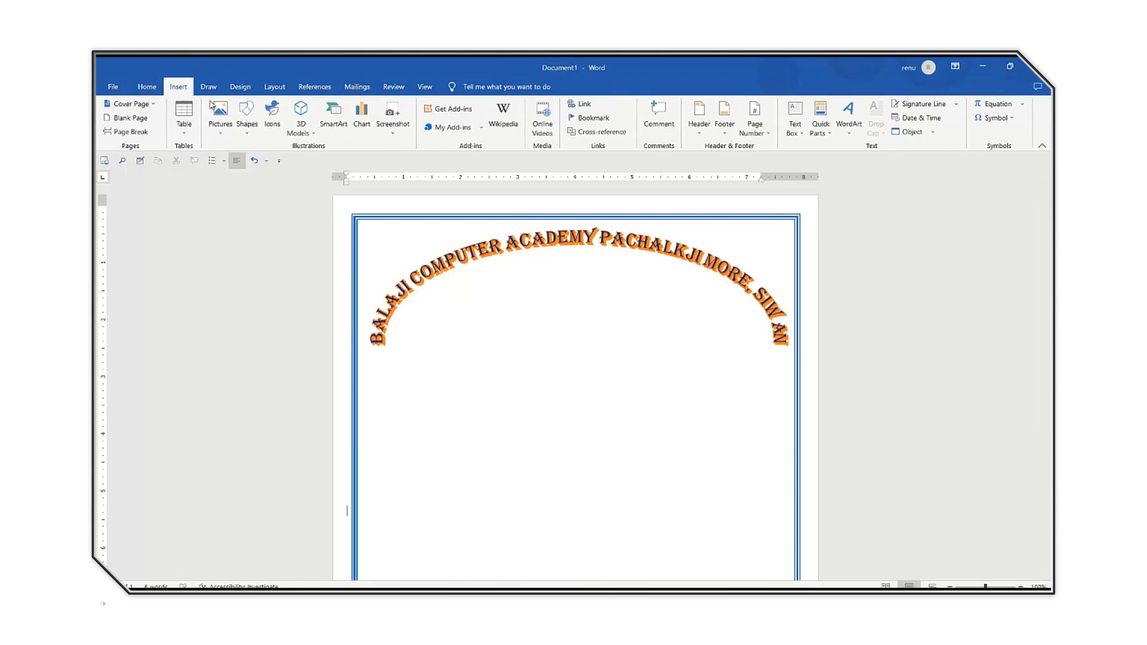
click(247, 116)
click(297, 159)
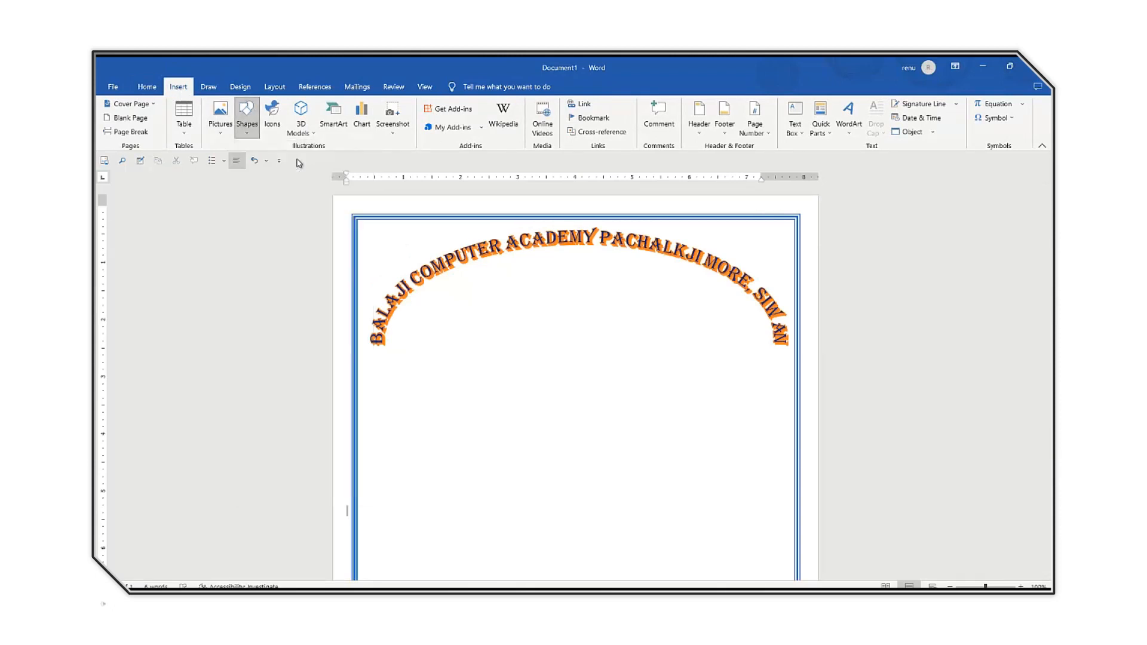
drag(474, 277, 663, 472)
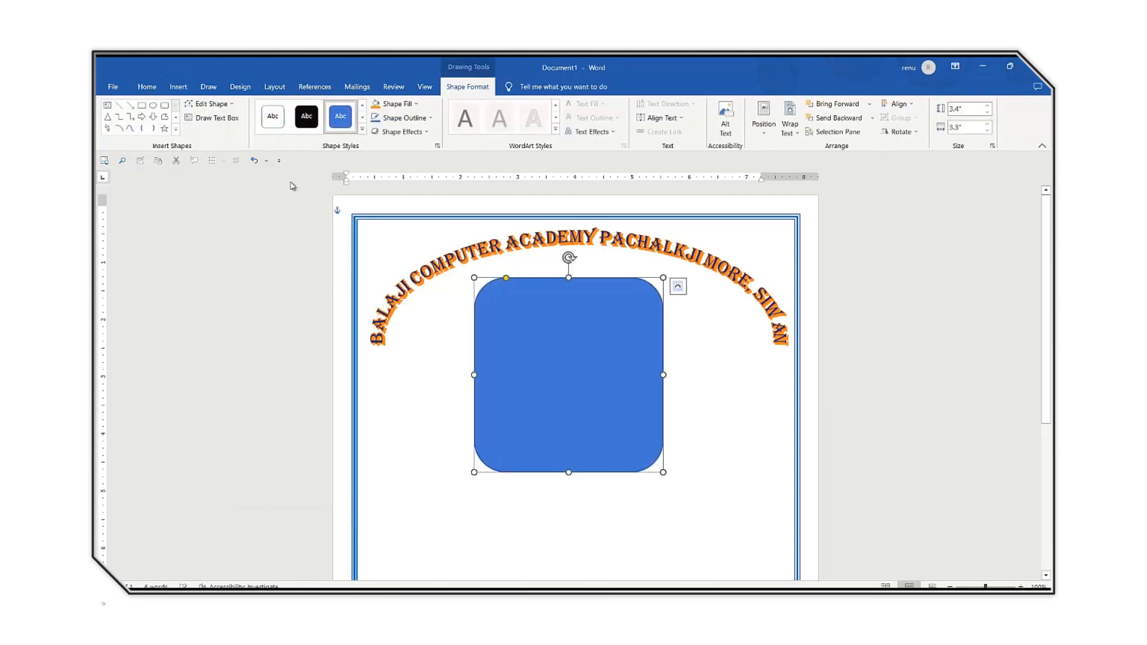
Fill the rounded rectangle with the picture file 1 (63) from the imagessss folder and stretch it downward to about 3.94" high.
click(409, 103)
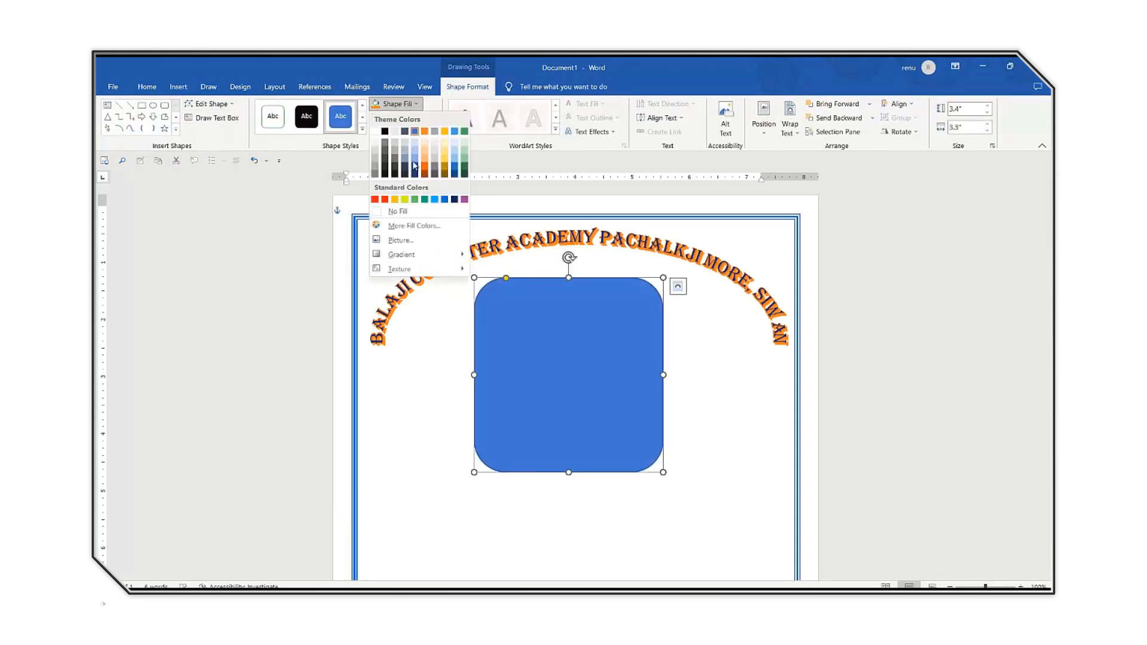
click(398, 243)
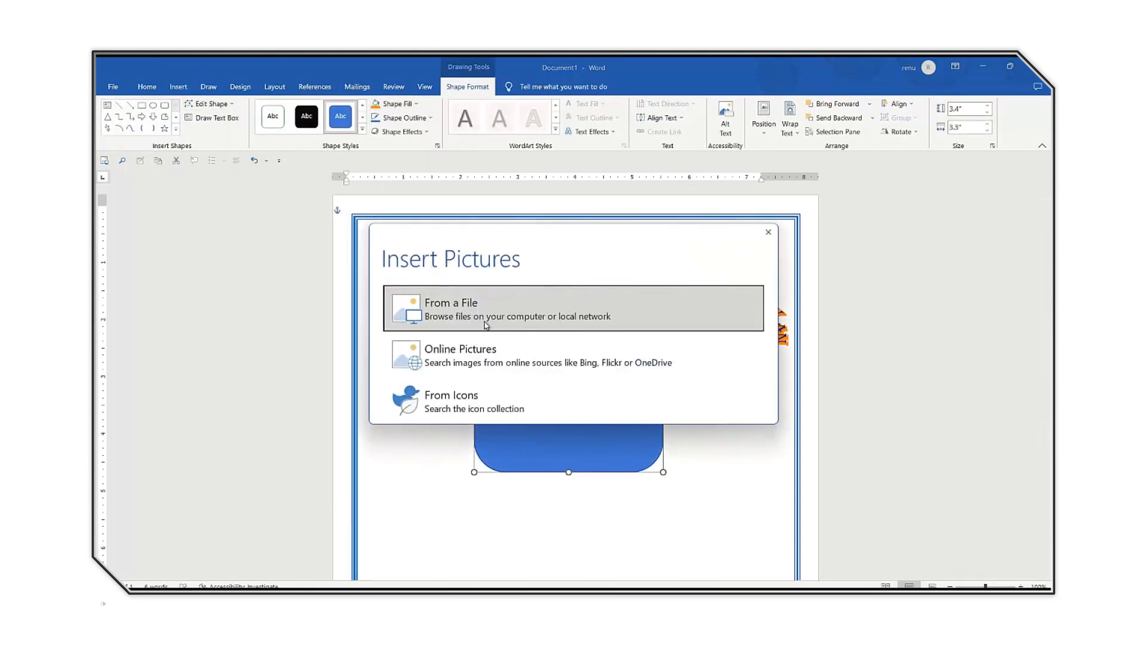
click(412, 306)
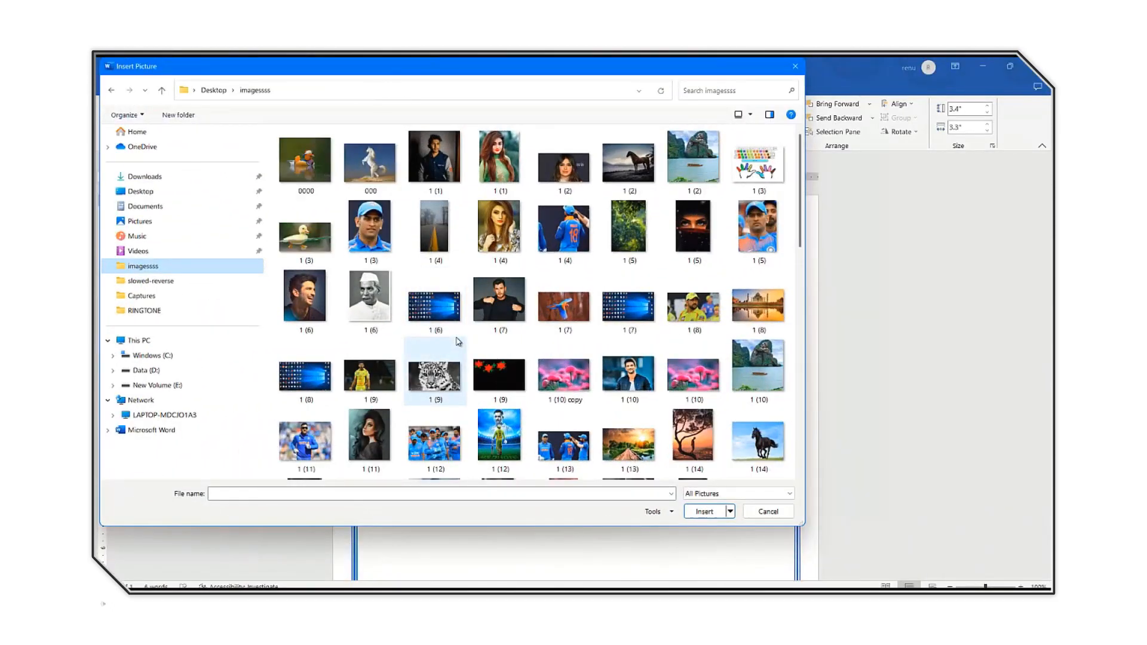
scroll(458, 342, down, 15)
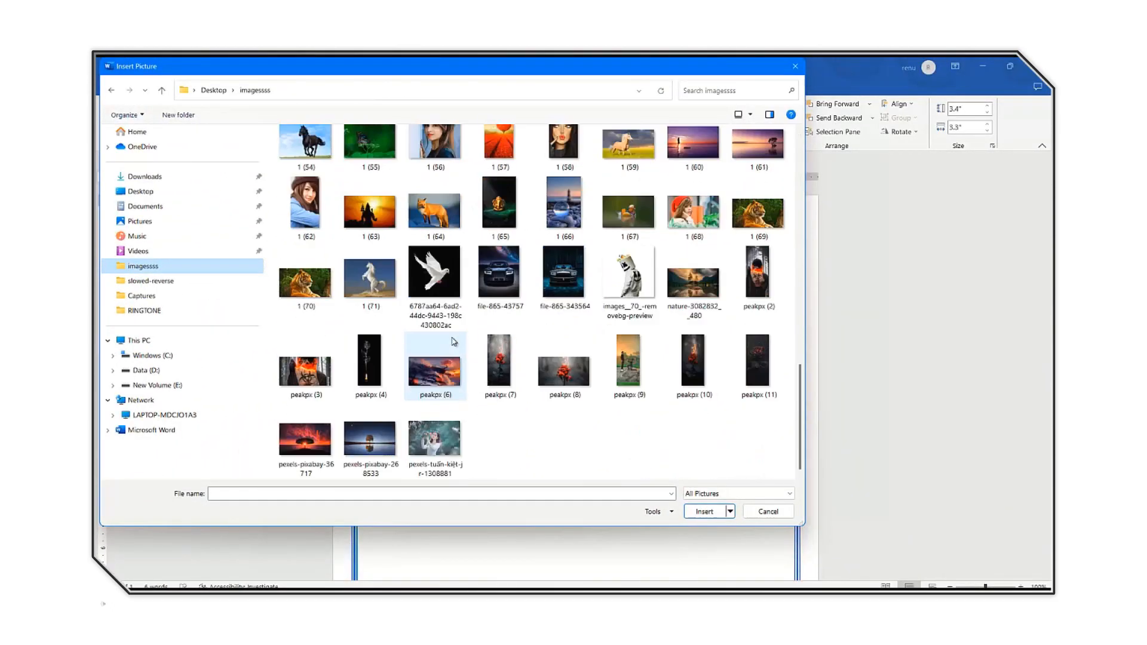
click(361, 210)
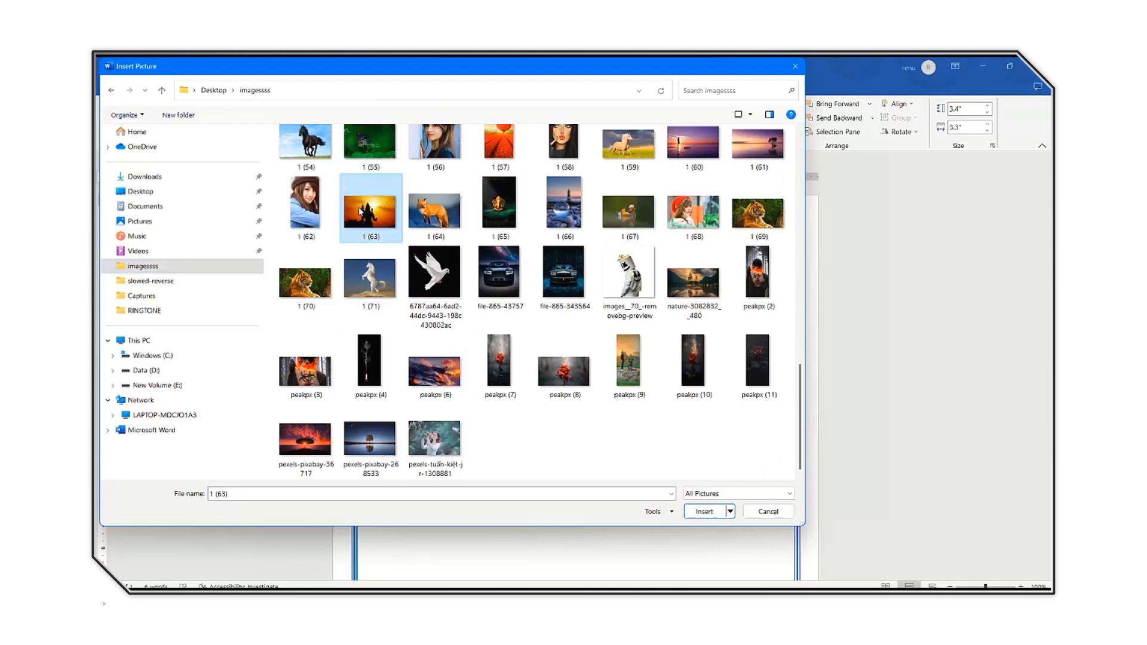
double_click(361, 210)
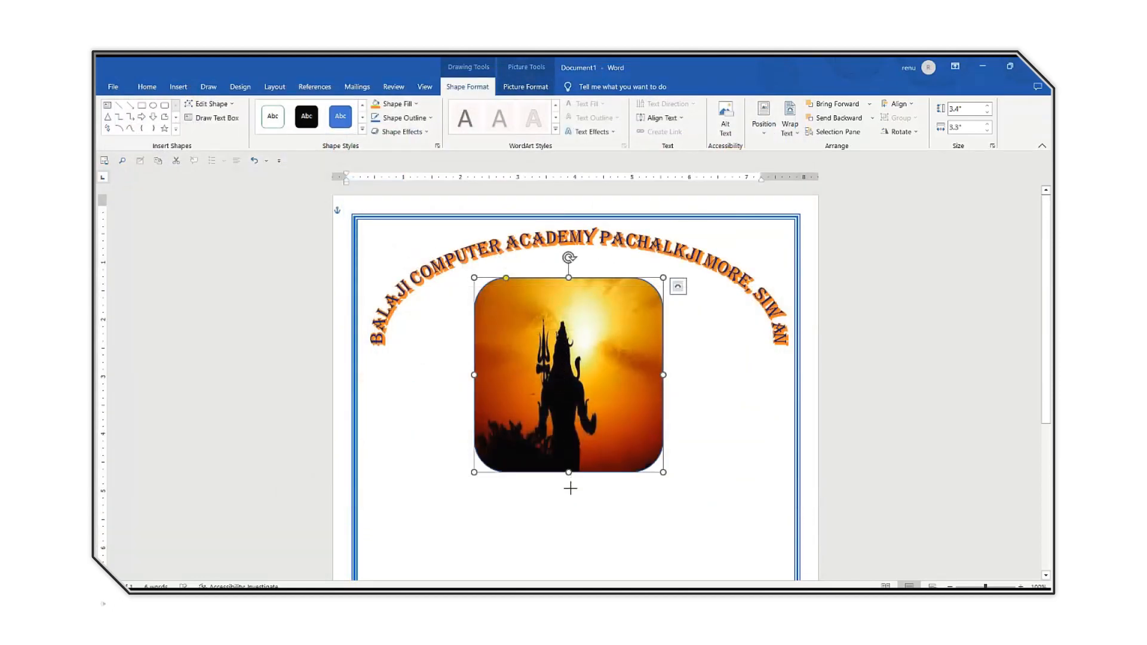
drag(570, 487, 575, 503)
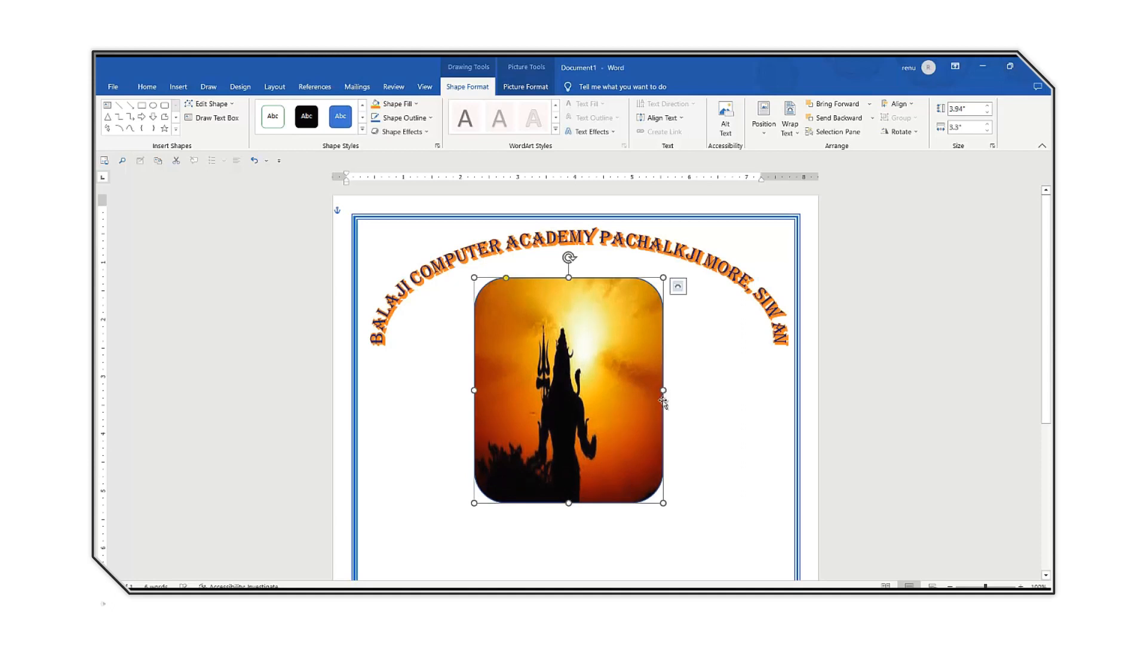
Place the text cursor just below the picture at about the 2" mark and set the font to STXingkai, size 26.
scroll(609, 487, down, 2)
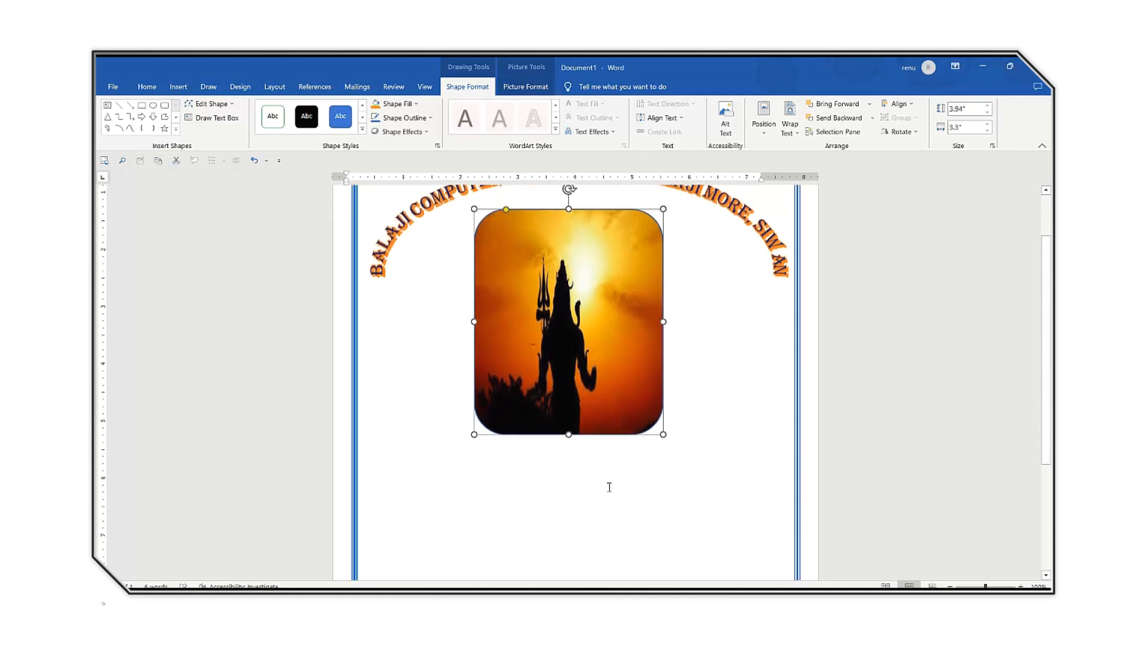
click(455, 424)
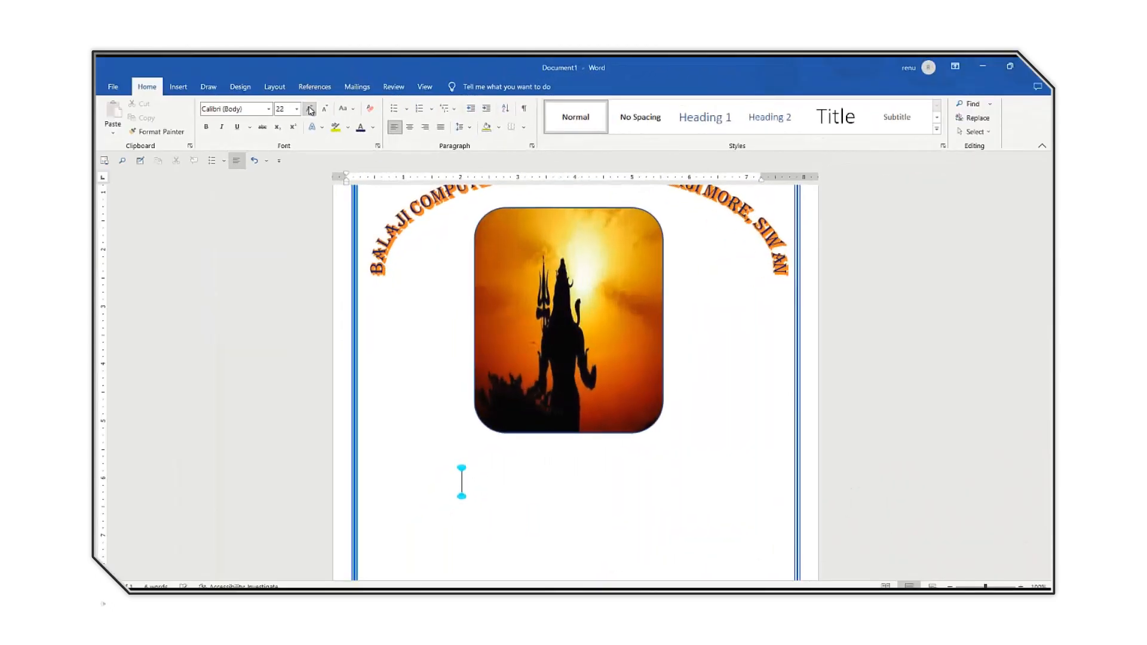
click(310, 111)
click(310, 111)
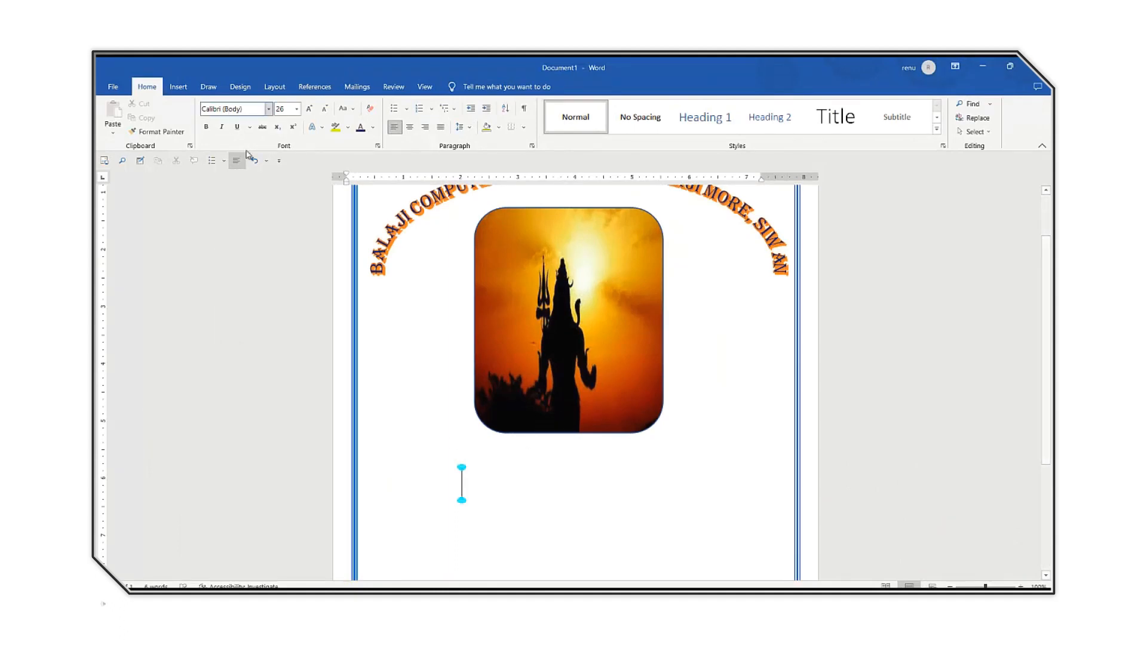
click(269, 109)
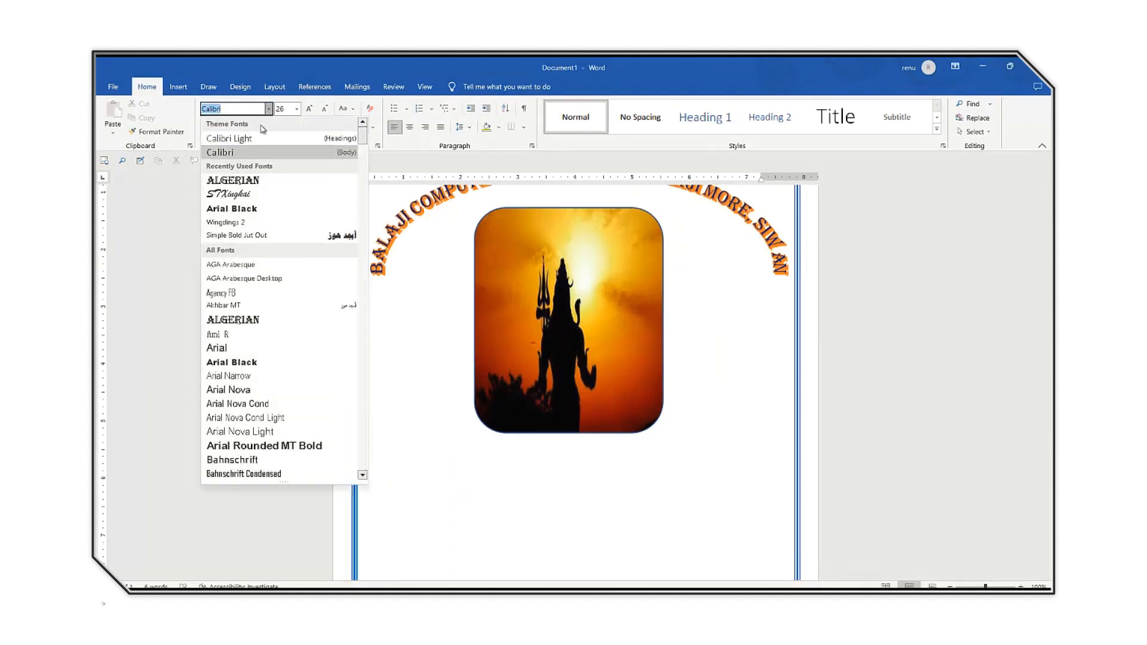
click(245, 194)
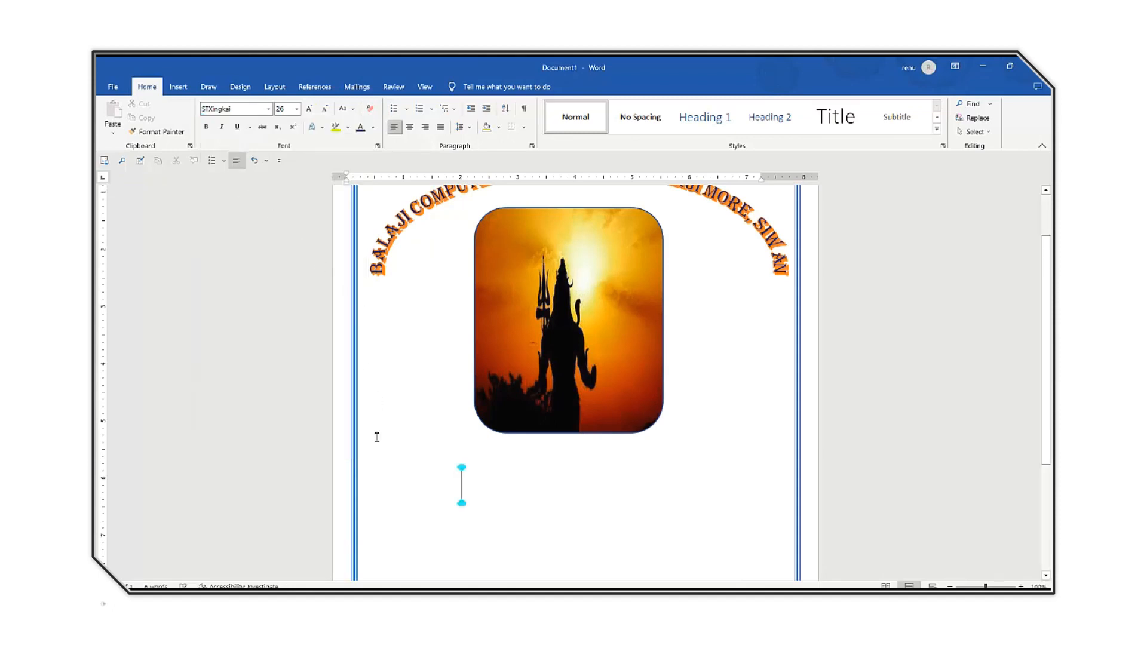
Enter the label NAME followed by a dotted fill-in line reaching to about the 6" mark.
text(NAME)
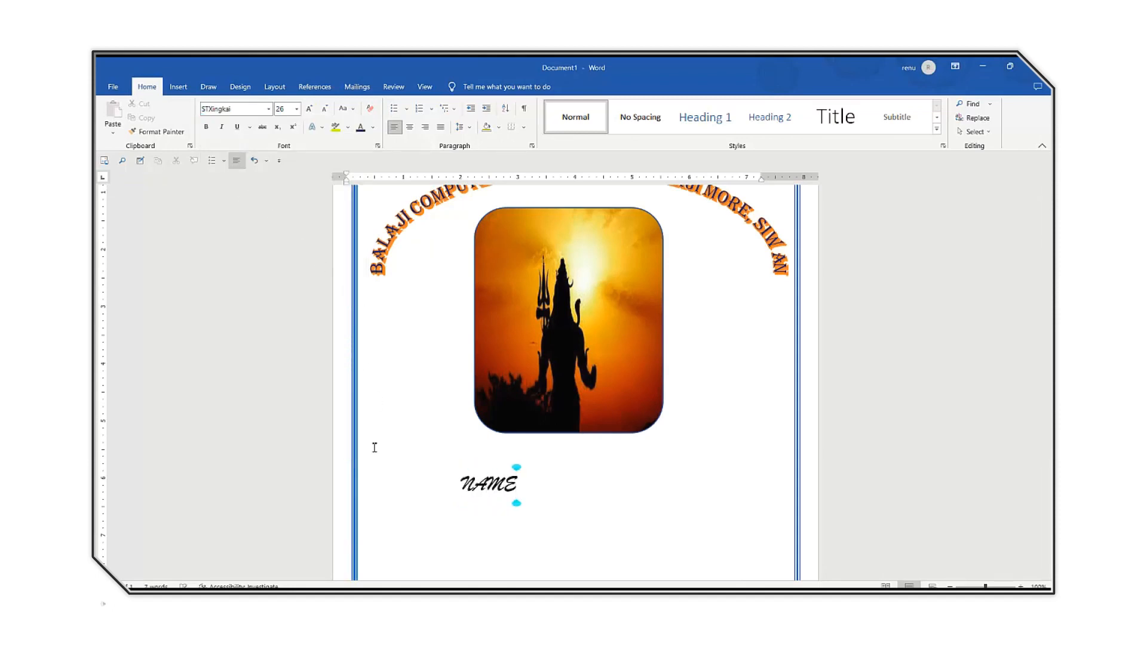
text(.........)
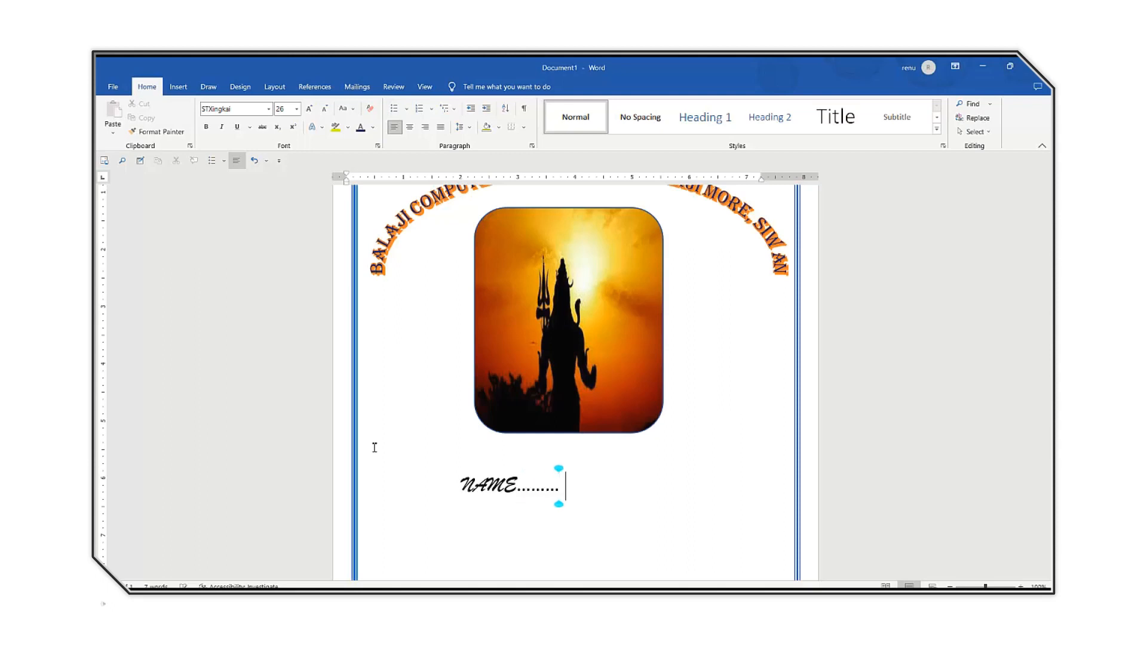
text(.............................)
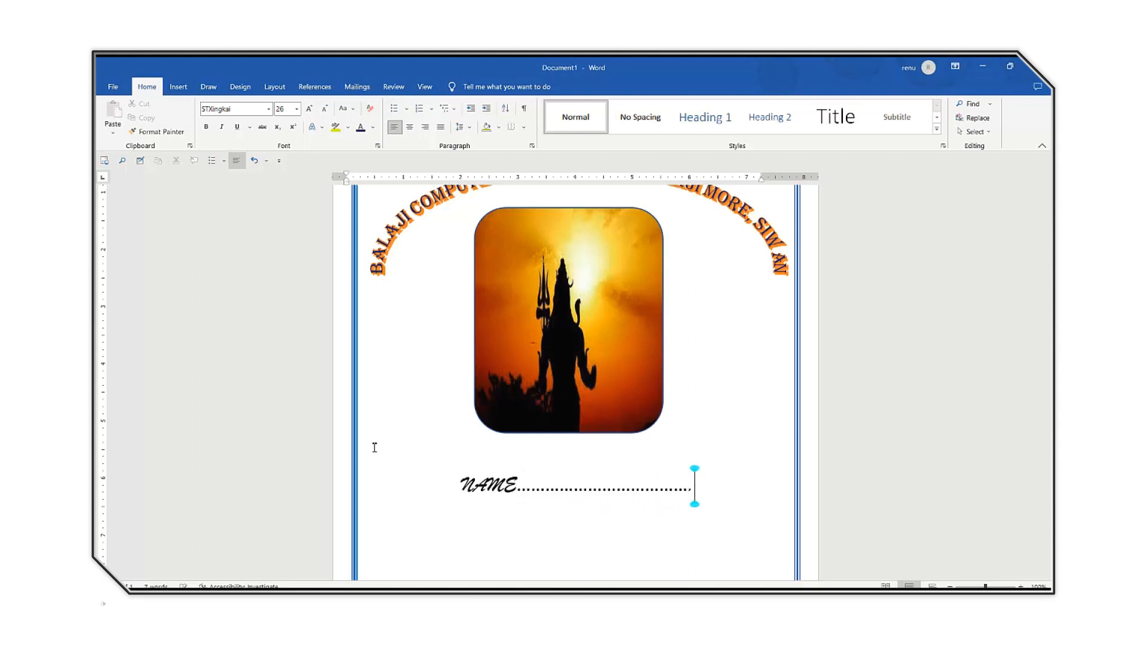
text(..)
Add an STD label with a dotted fill-in line on the next line, indented to align under NAME.
key(Return)
key(Tab)
key(Tab)
key(Tab)
key(Tab)
text(STD)
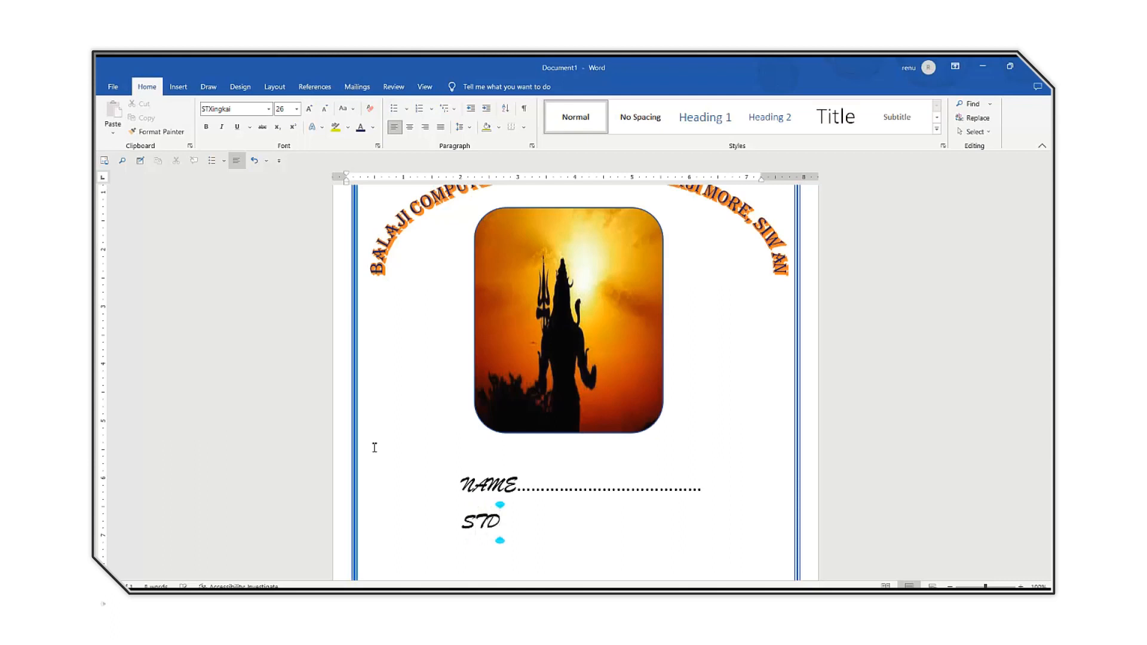
text(.......................................)
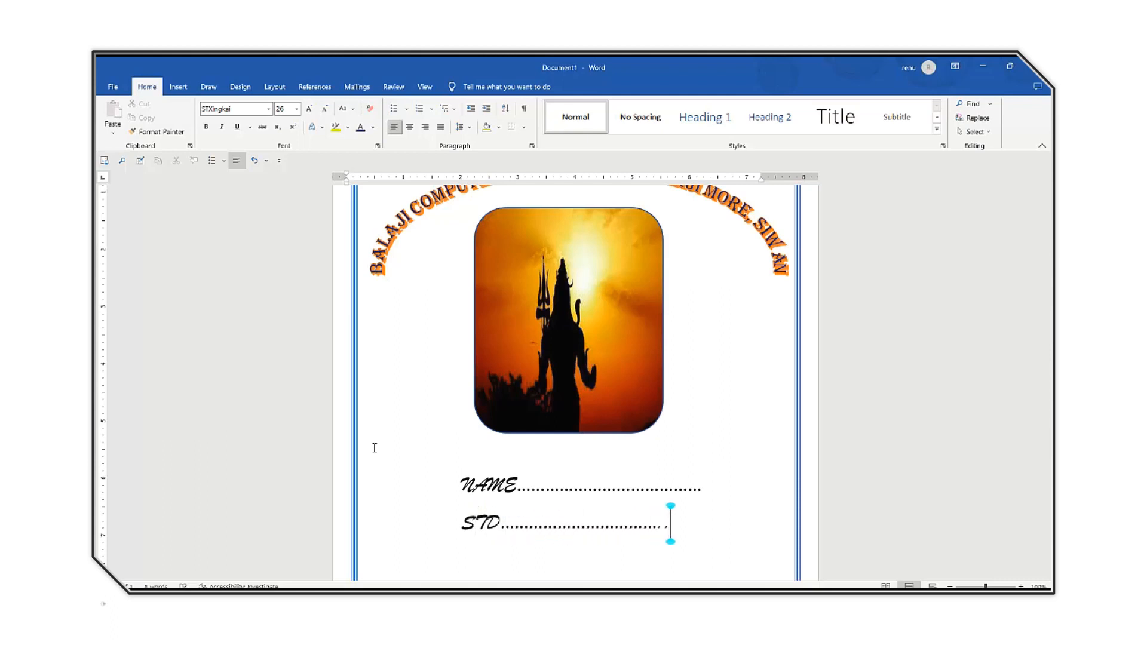
text(......)
Add a SEC label with a dotted fill-in line on the next line, indented to align under STD.
key(Return)
key(Tab)
key(Tab)
key(Tab)
key(Tab)
text(SEC..)
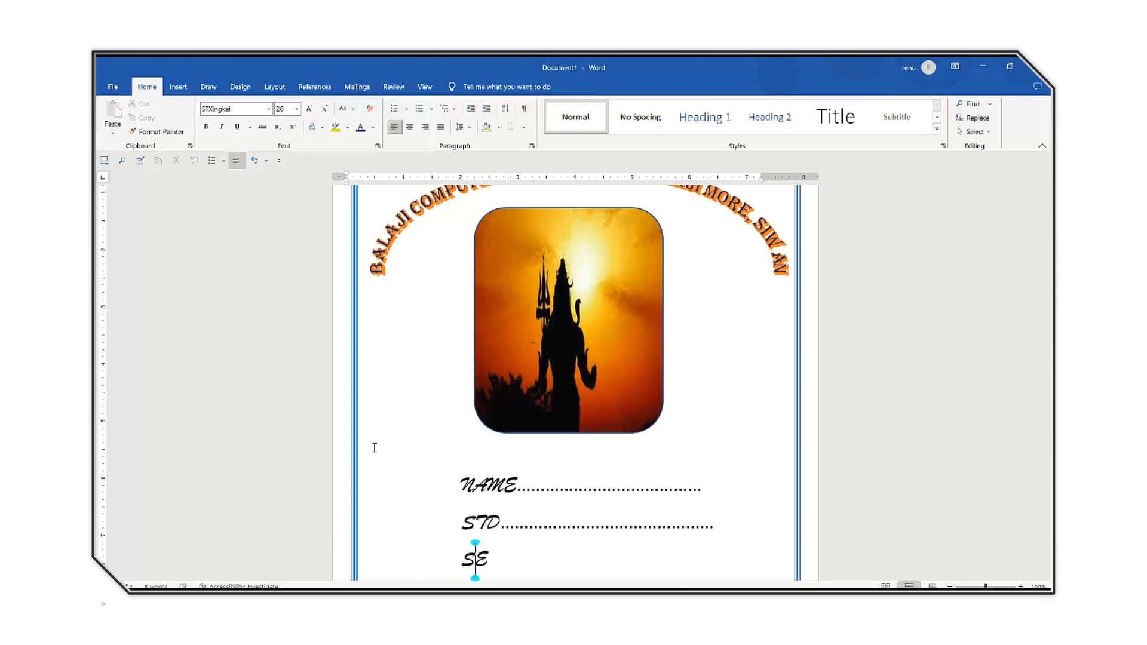
text(................................)
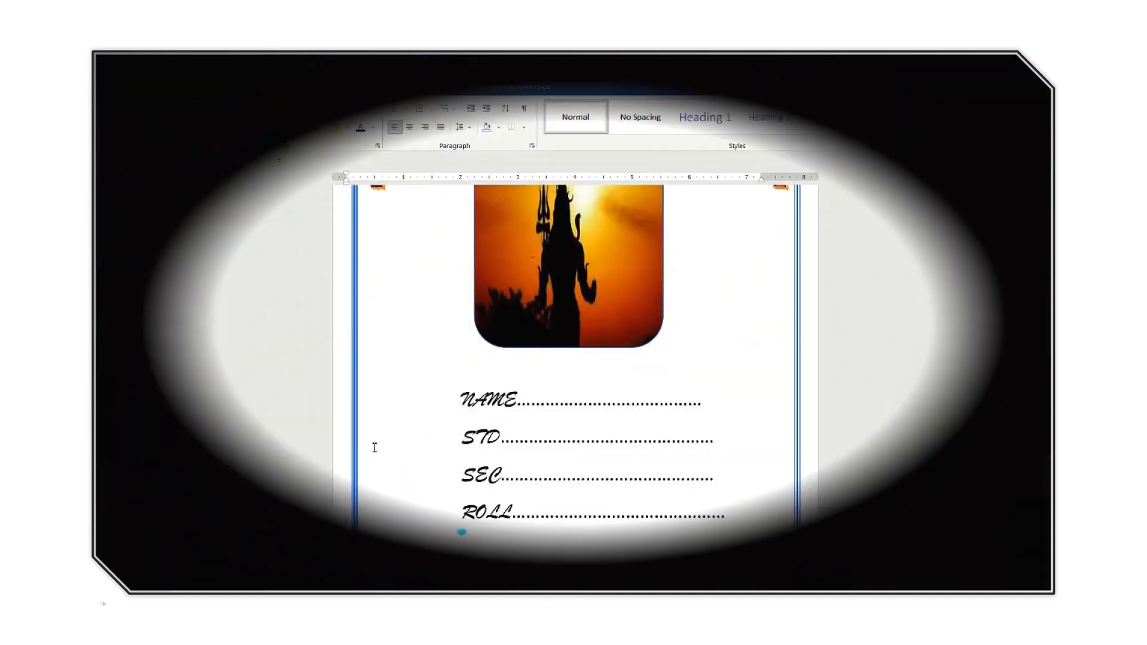
Enter the label SUBJECT with a dotted fill-in line as the entry below the ROLL line.
text(SUB)
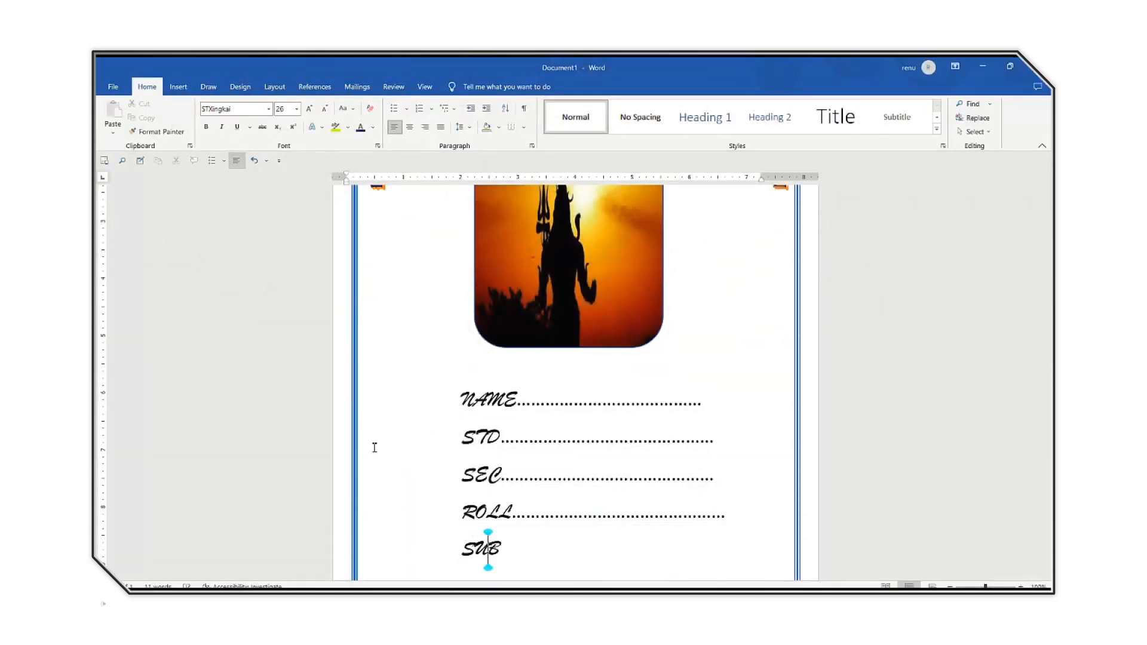
text(JECT)
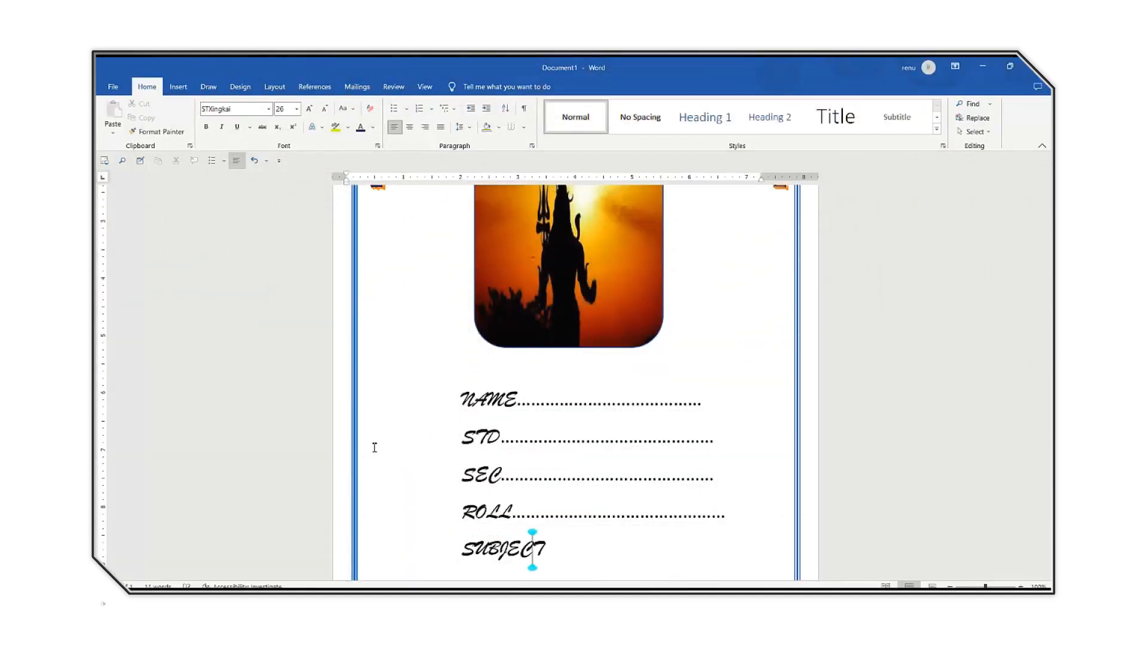
text(....)
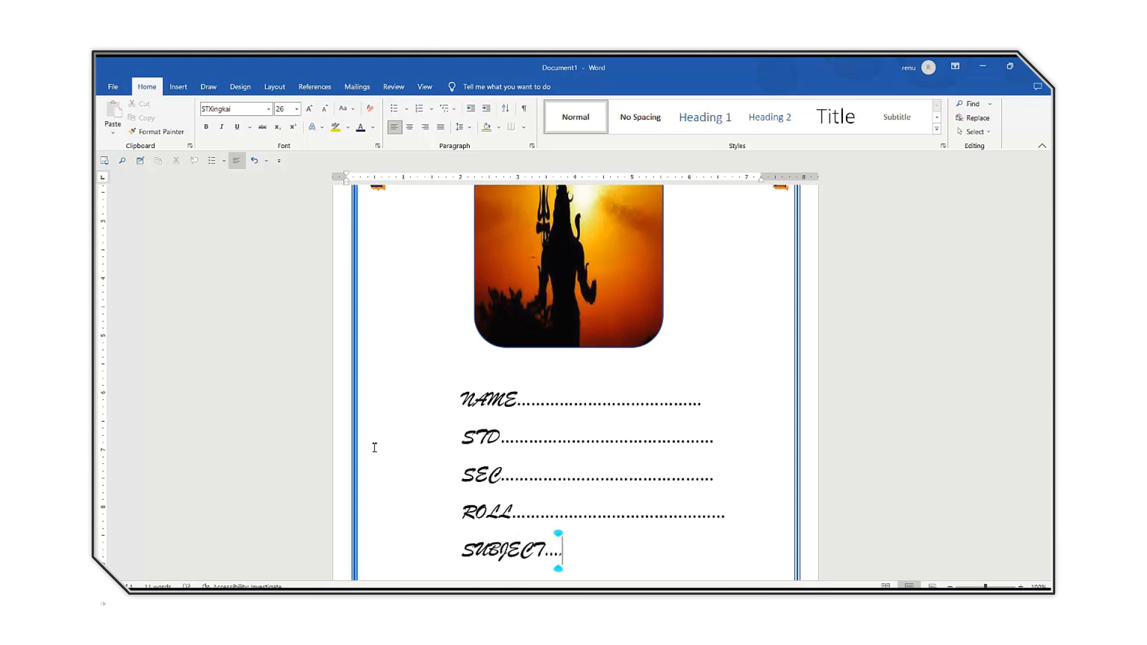
text(....................................)
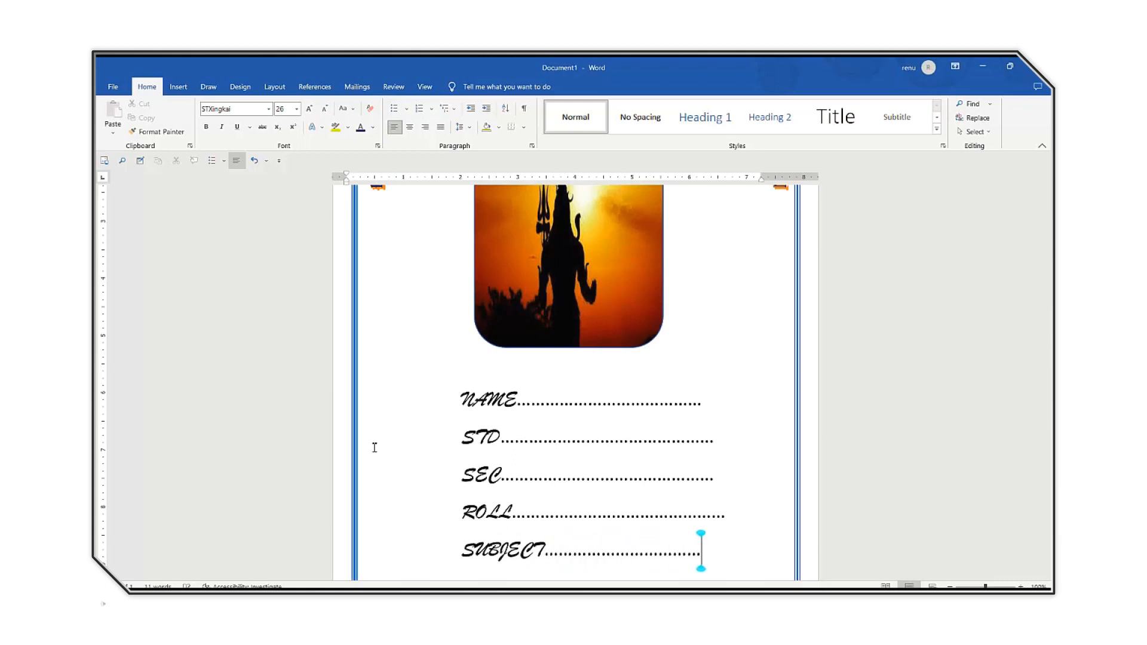
text(.......)
scroll(374, 448, down, 3)
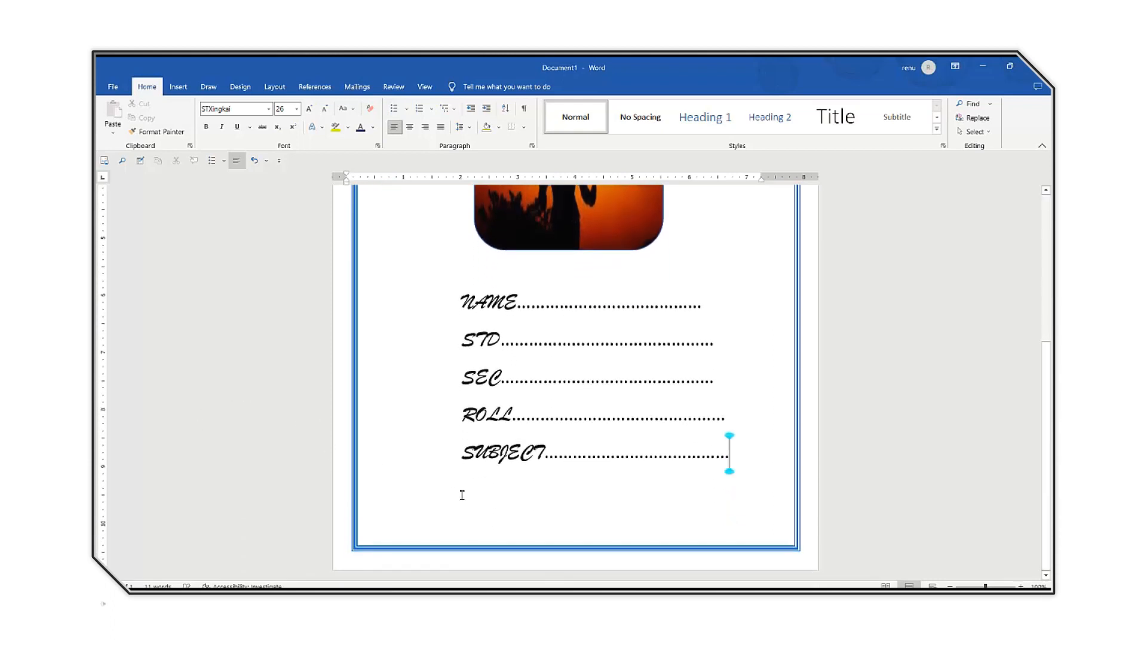
Leave a blank line below SUBJECT, indent the new line to about the 3" mark and reduce its font size to 18.
key(Return)
key(Return)
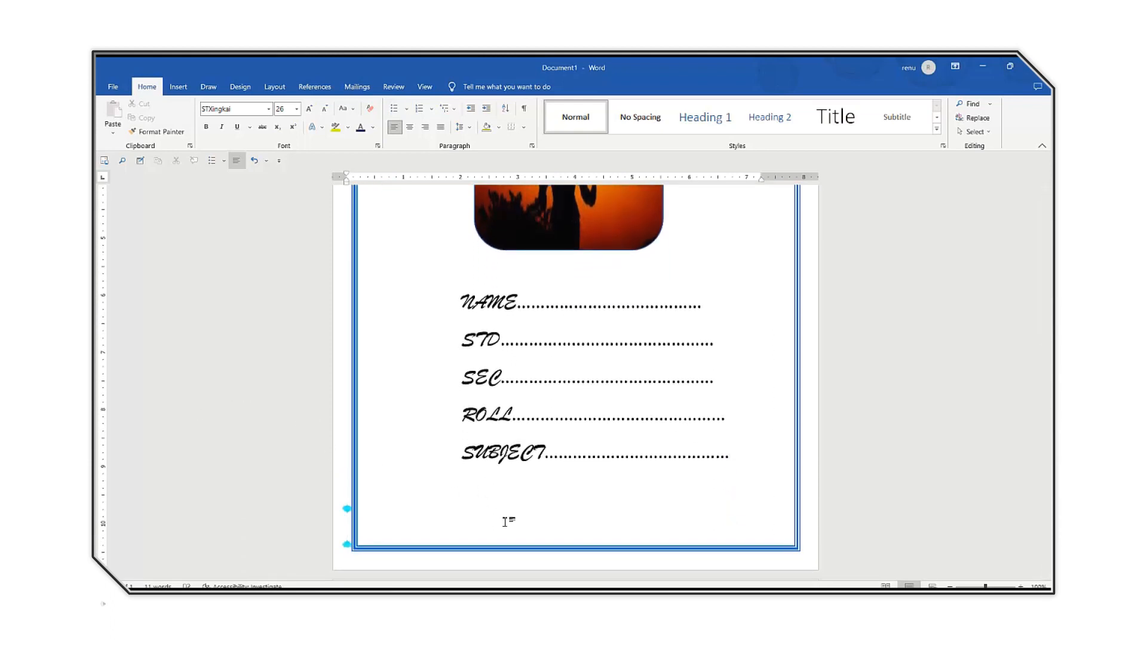
key(Tab)
key(Tab)
key(Tab)
key(Tab)
key(Tab)
key(Tab)
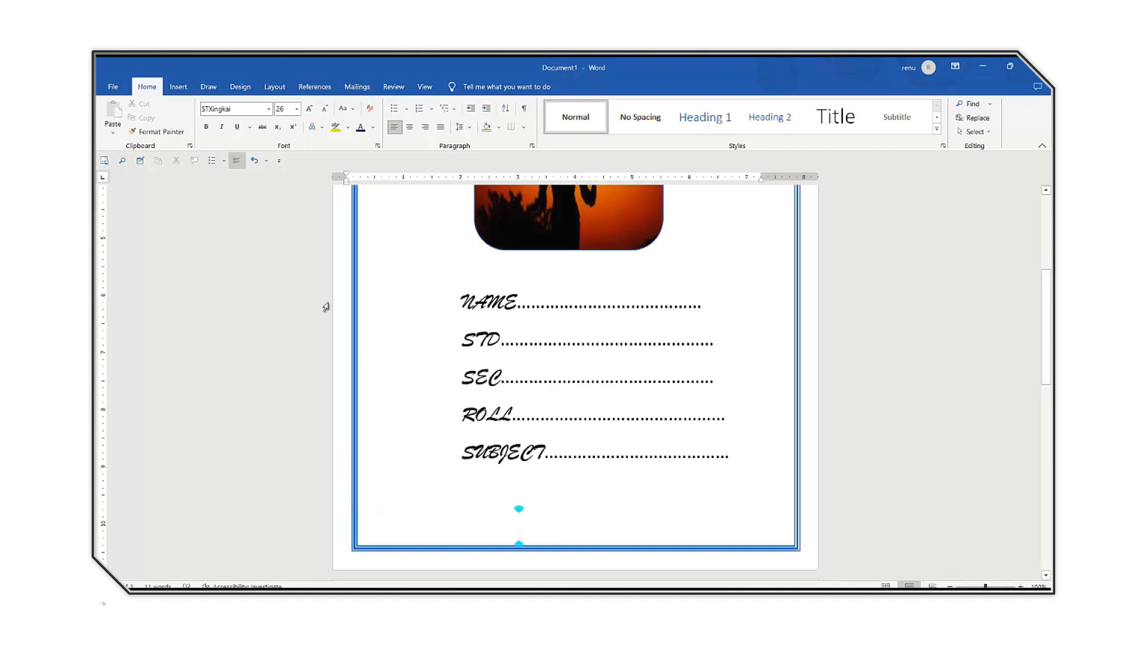
click(325, 110)
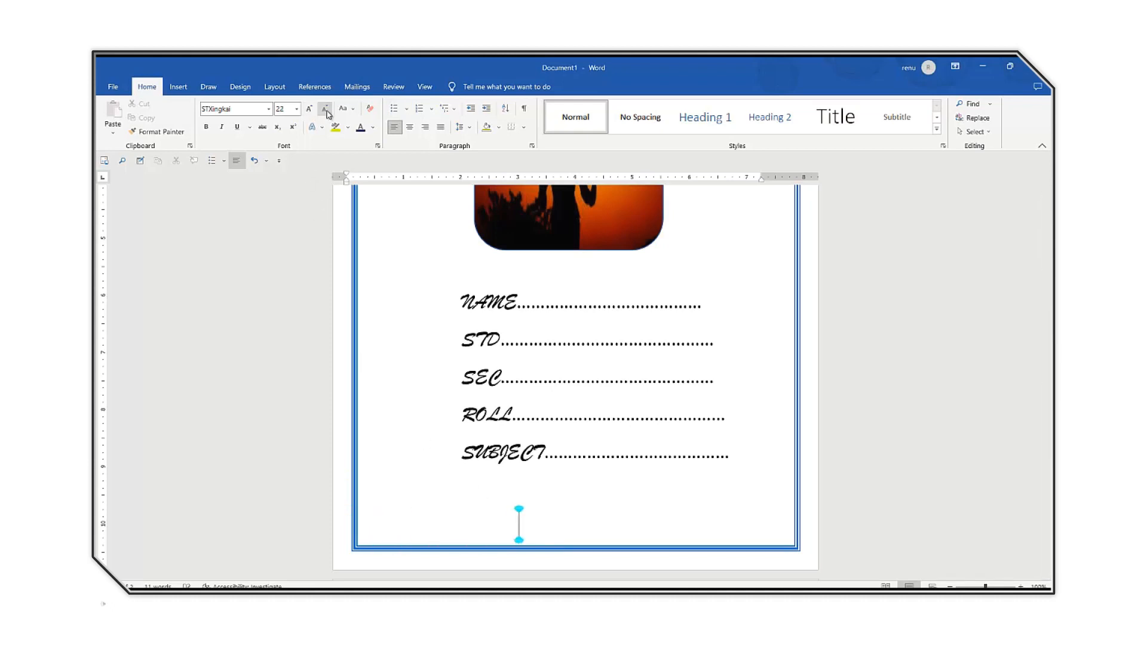
click(325, 109)
click(325, 111)
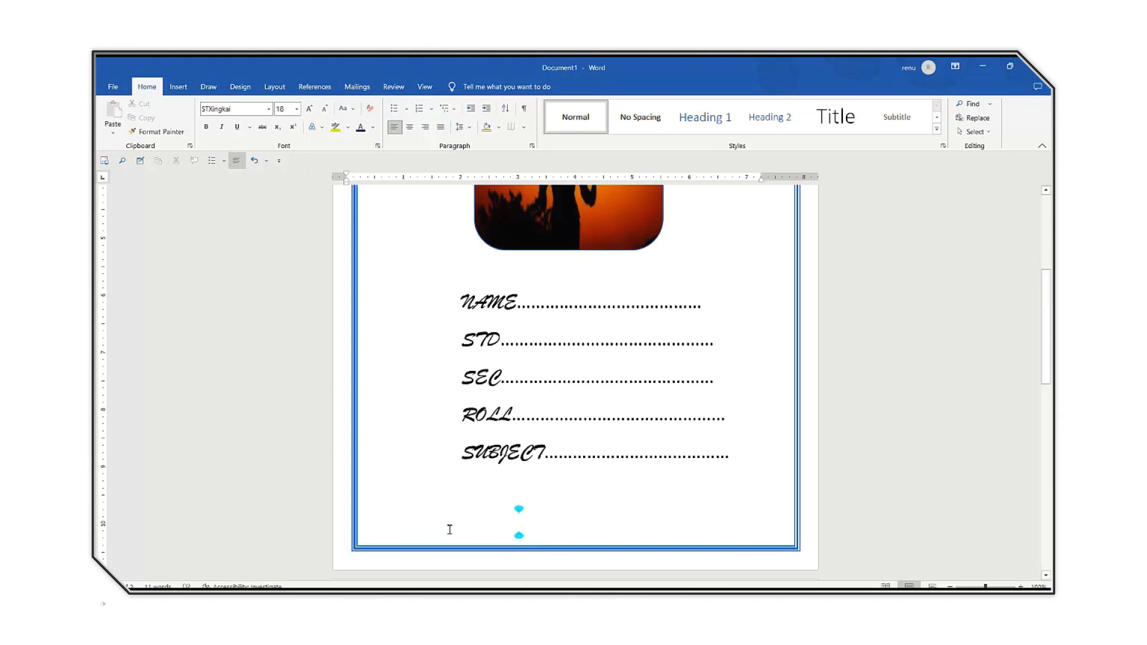
Enter SIGN followed by a short dotted signature line ending at about the 5" mark, just above the bottom border.
text(ST)
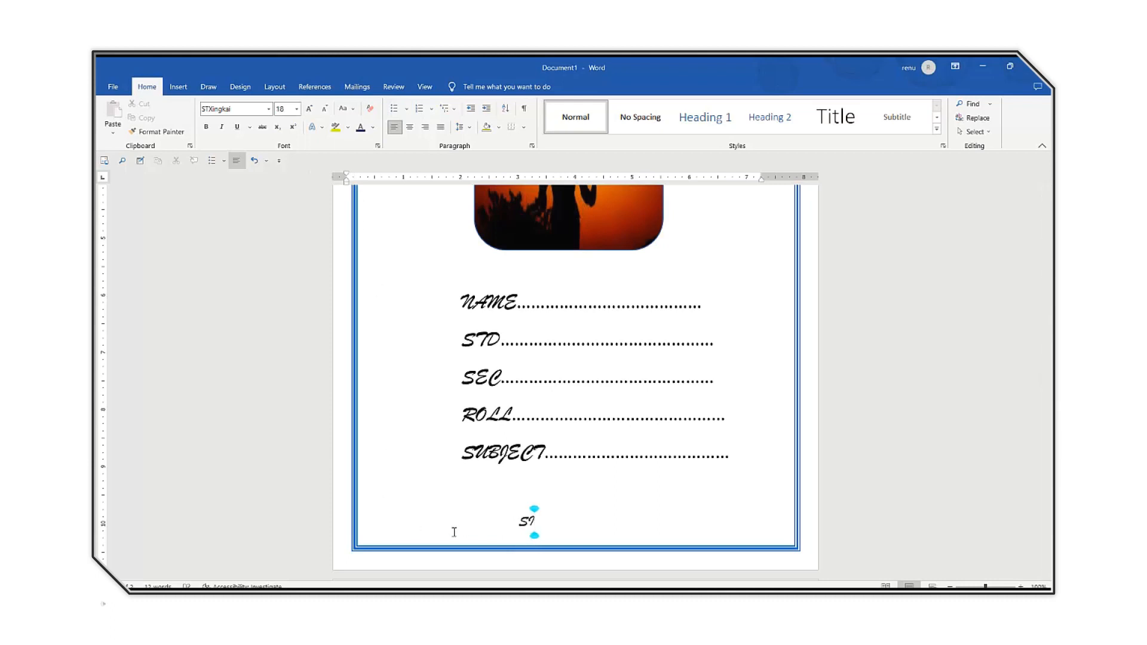
text(GN........)
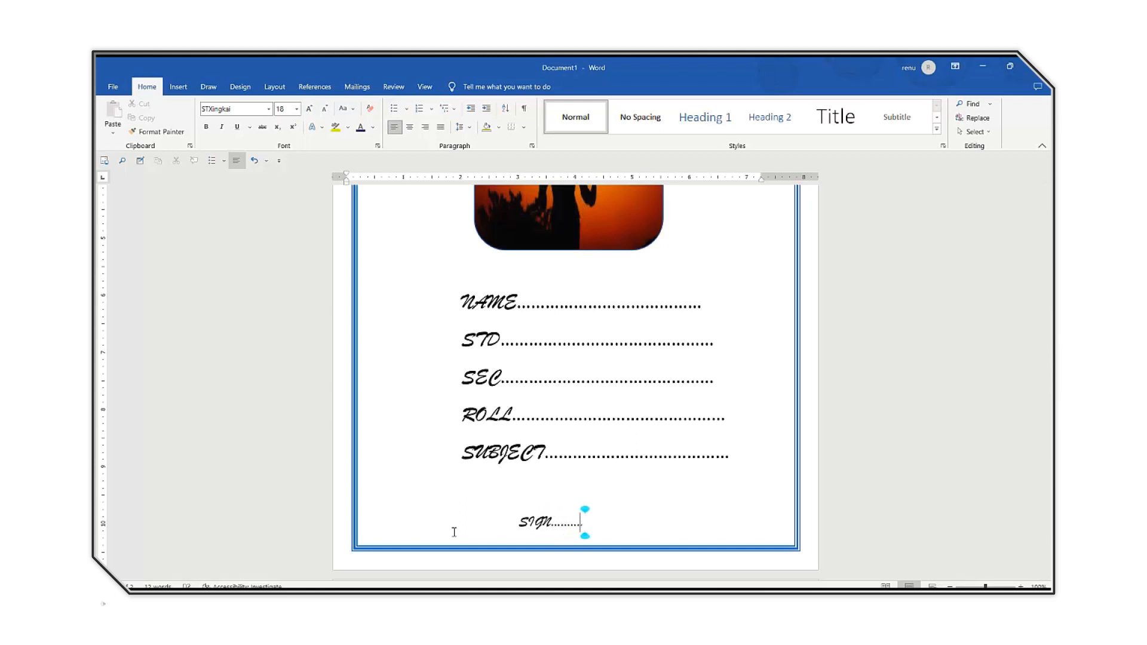
text(............)
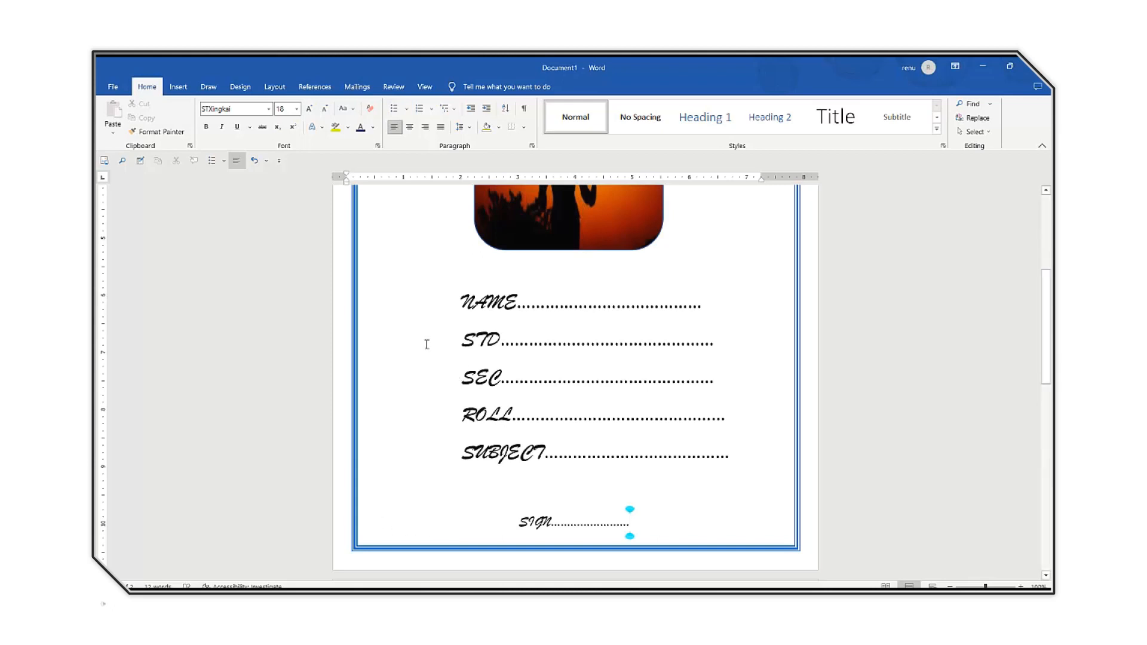
Draw a rectangle about 1.11" high and 1.24" wide inside the page border's lower-left corner, beside the SIGN line.
click(178, 87)
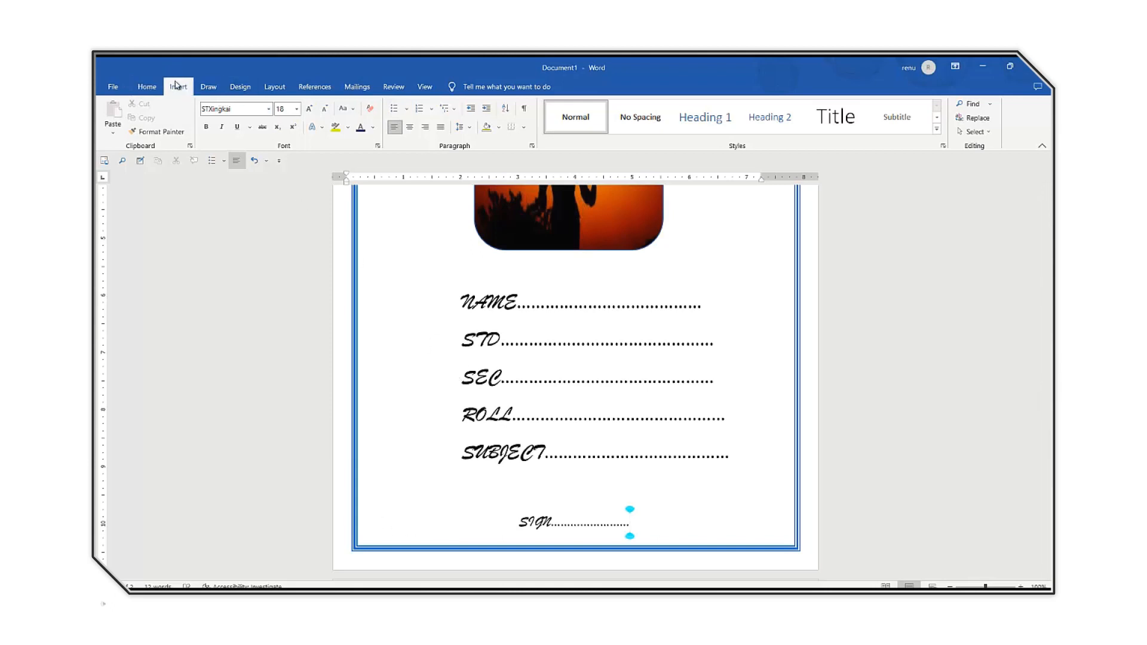
click(246, 119)
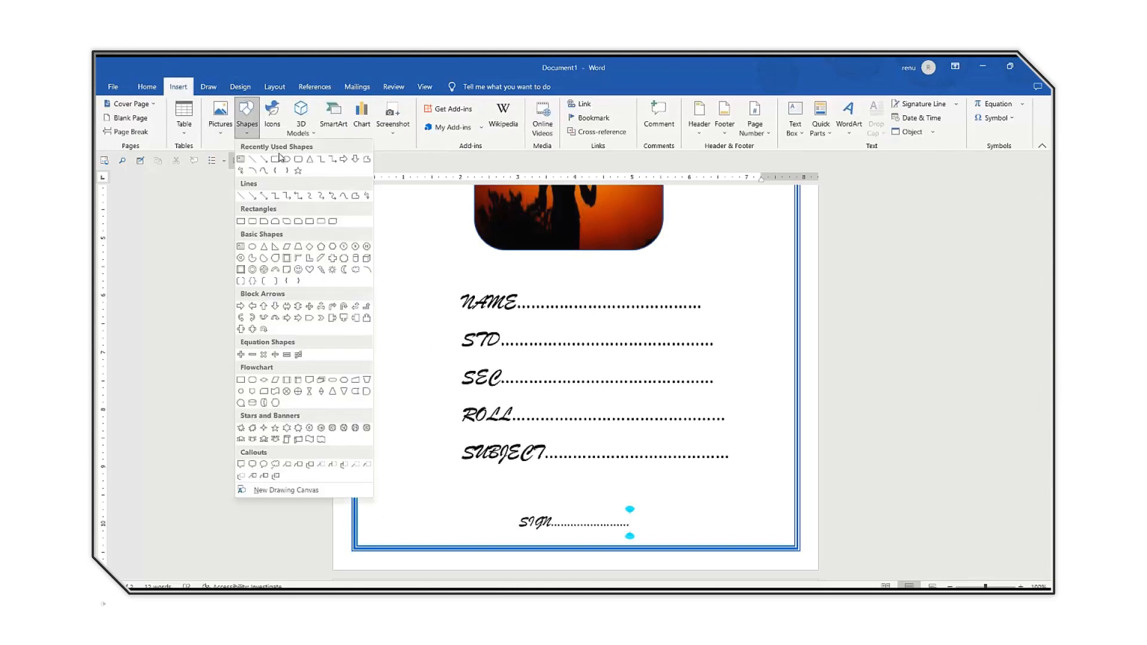
click(277, 163)
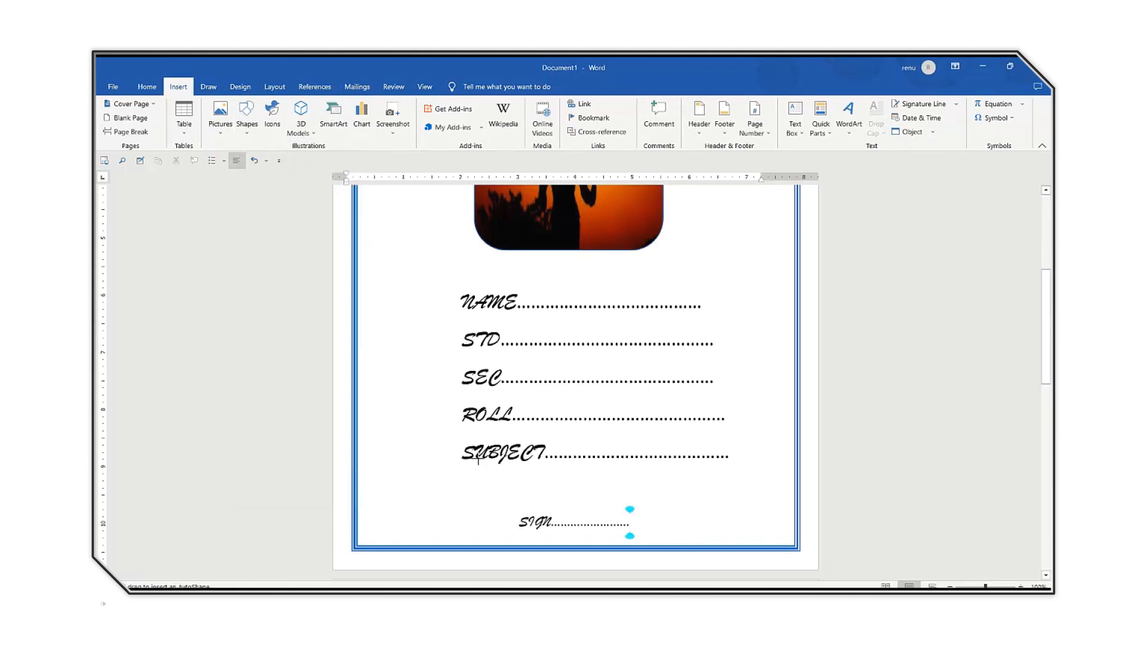
drag(366, 474, 437, 539)
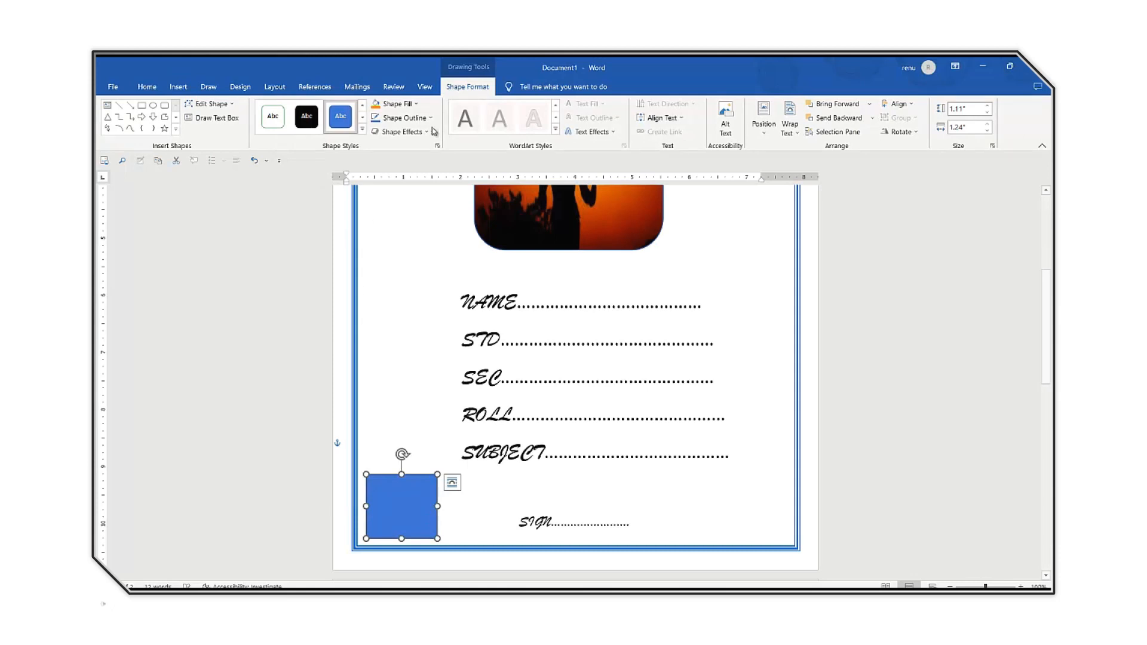
Fill the rectangle with the white dove picture file 6787aa64-6ad2-44dc-9443-198c430802ac from the imagessss folder.
click(399, 104)
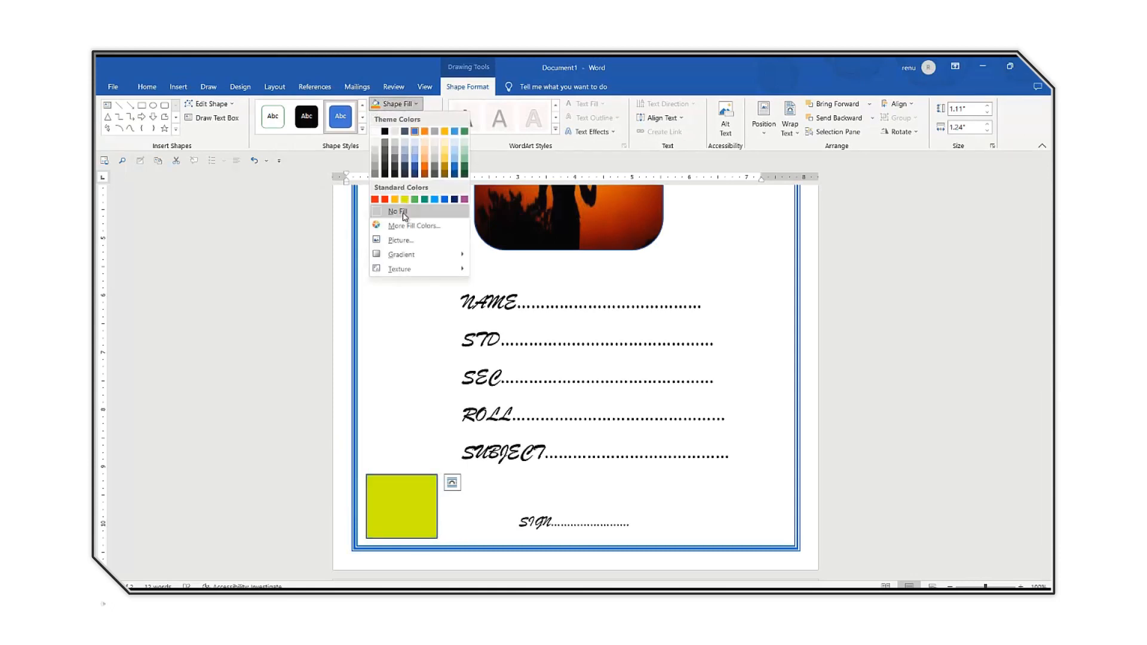
click(401, 240)
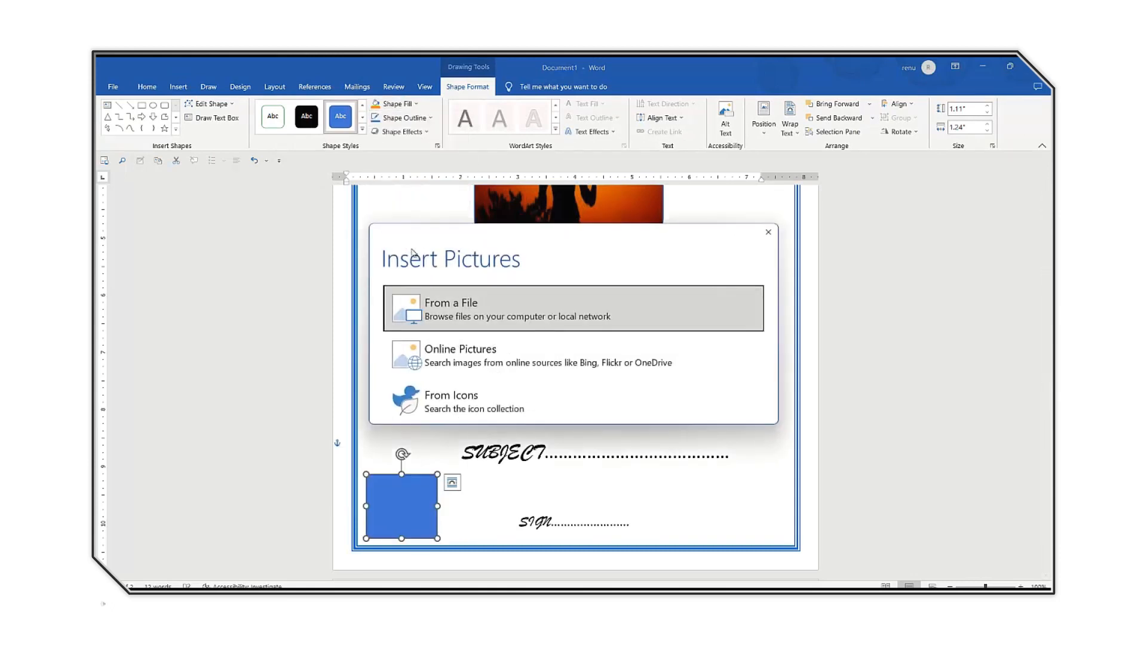
click(452, 322)
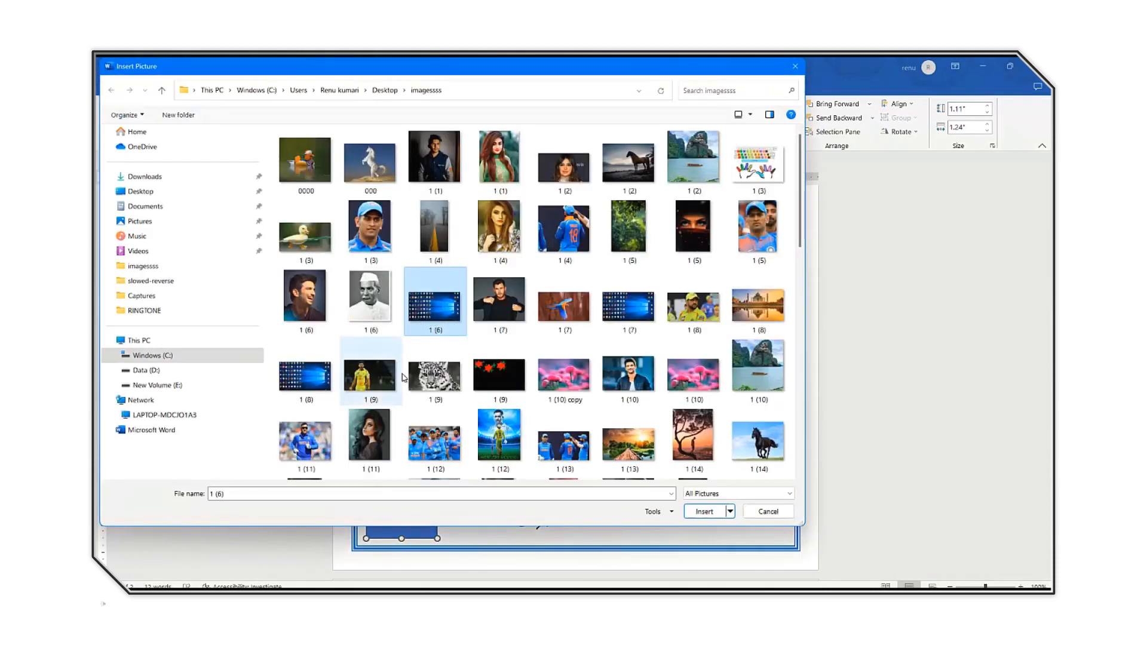
scroll(403, 378, down, 10)
click(427, 373)
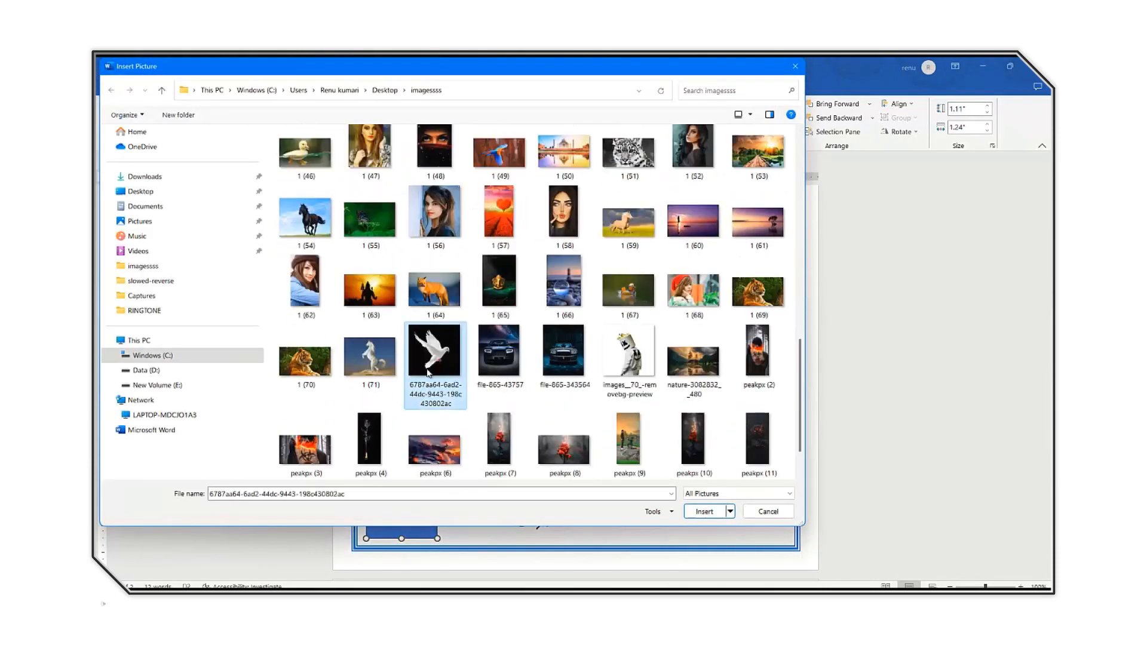
double_click(428, 373)
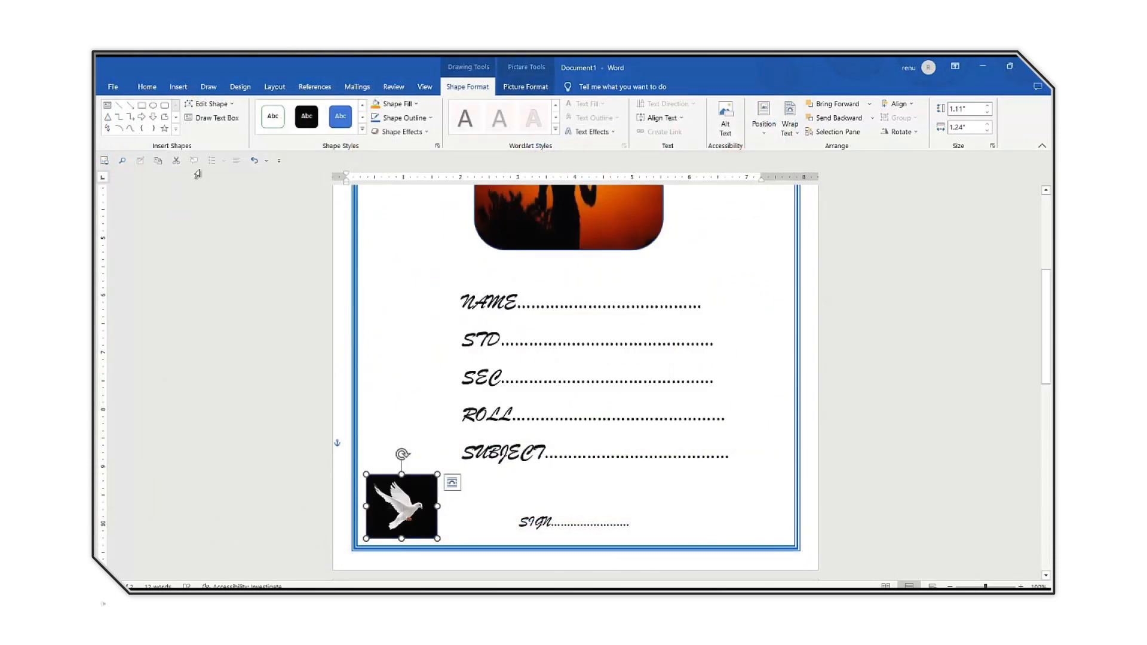
Remove the black background from the dove picture and move the shape onto the page border's lower-left corner.
click(522, 84)
click(116, 116)
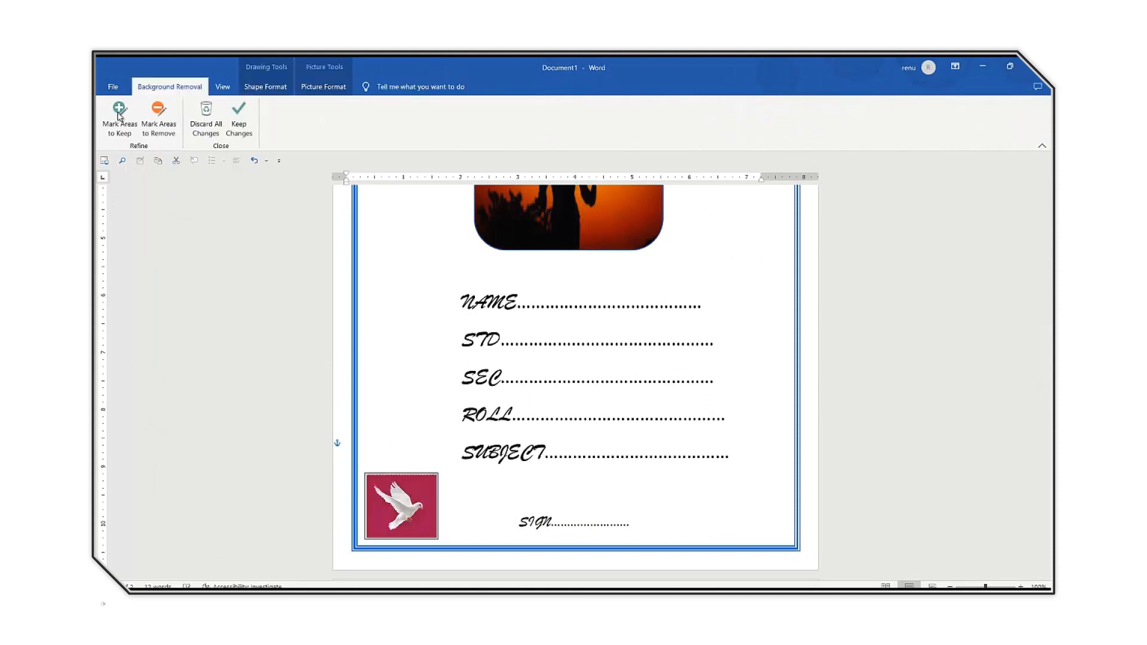
click(239, 114)
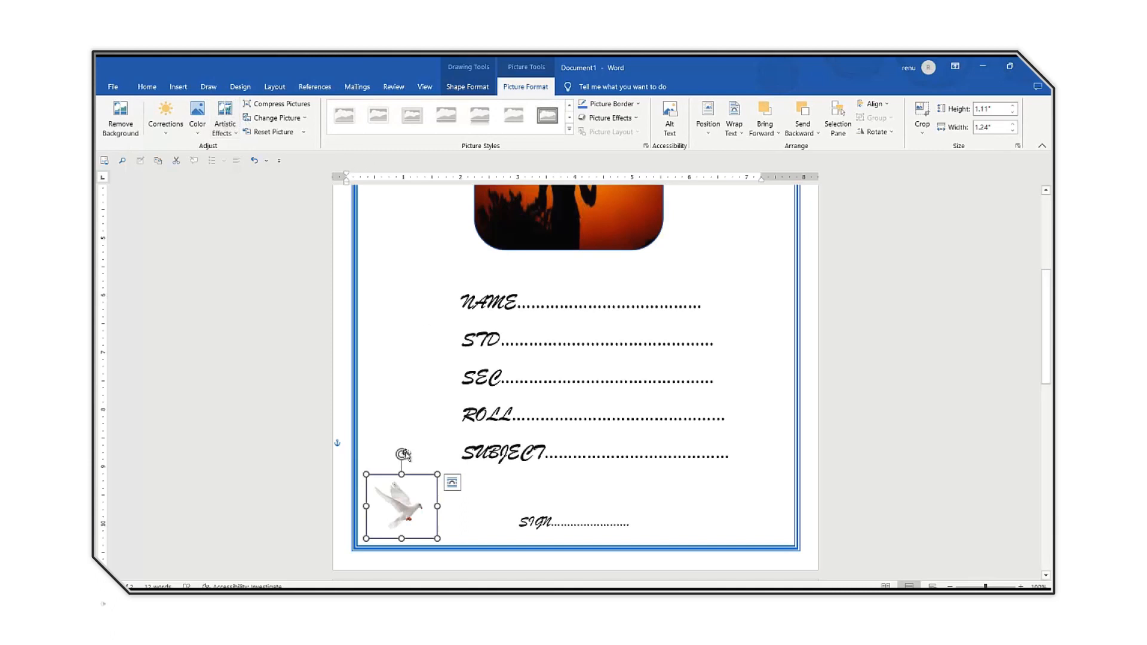
drag(393, 498, 385, 512)
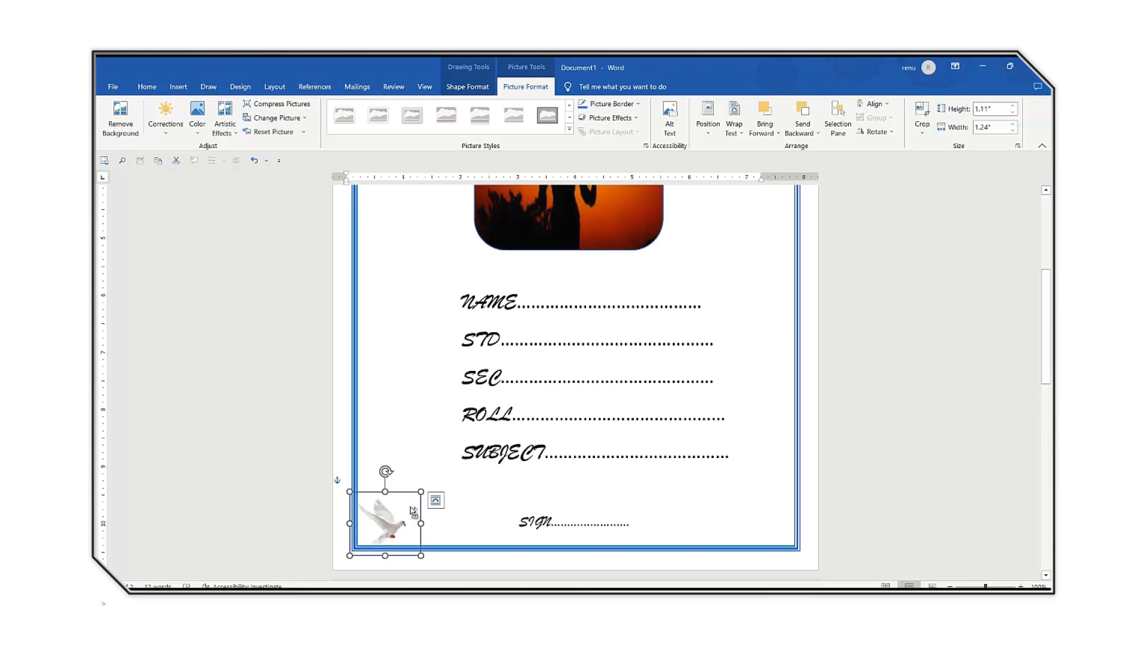
Copy the dove to the page's lower-right corner, flipped horizontally to face inward and overlapping the right border.
drag(412, 511, 763, 500)
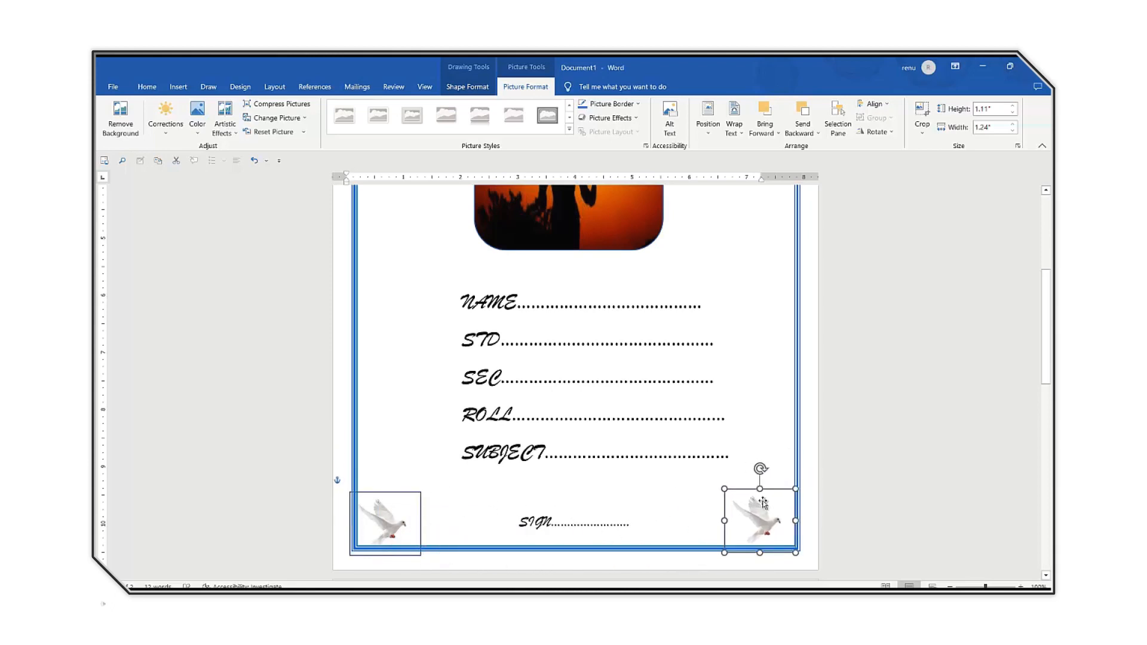
click(891, 131)
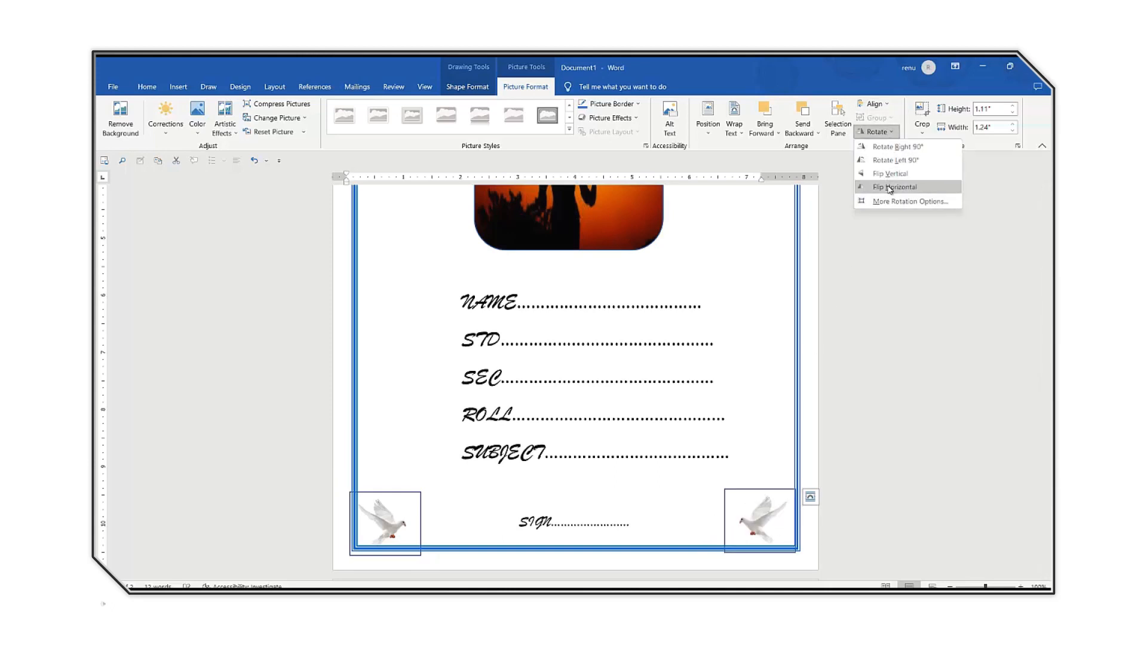
click(890, 187)
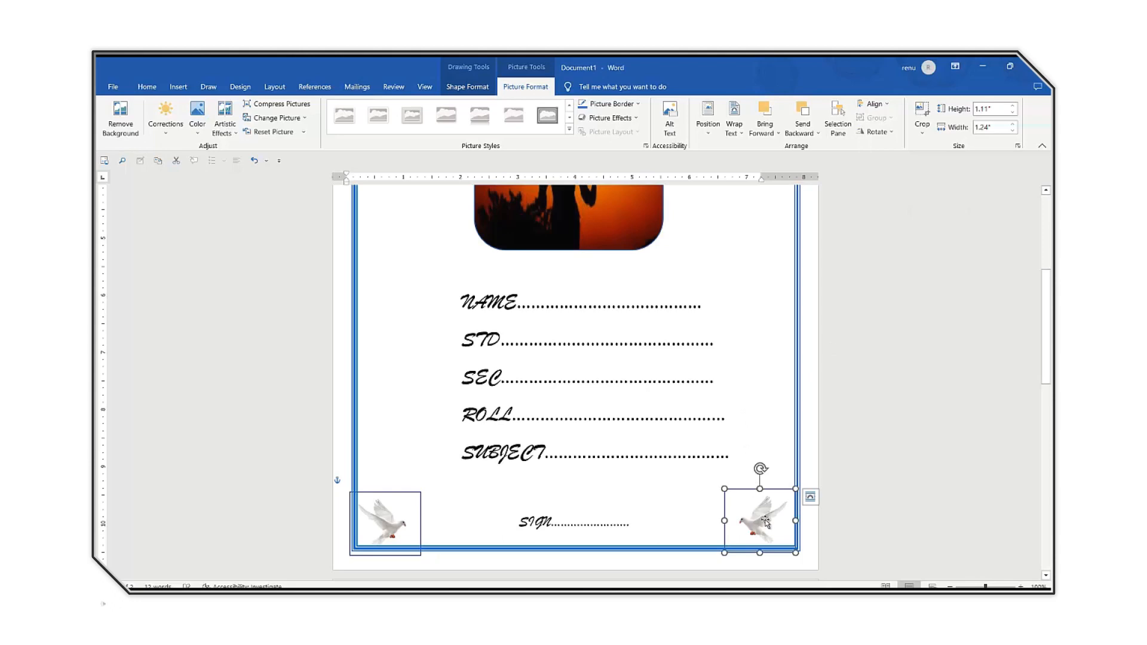
drag(770, 523, 781, 526)
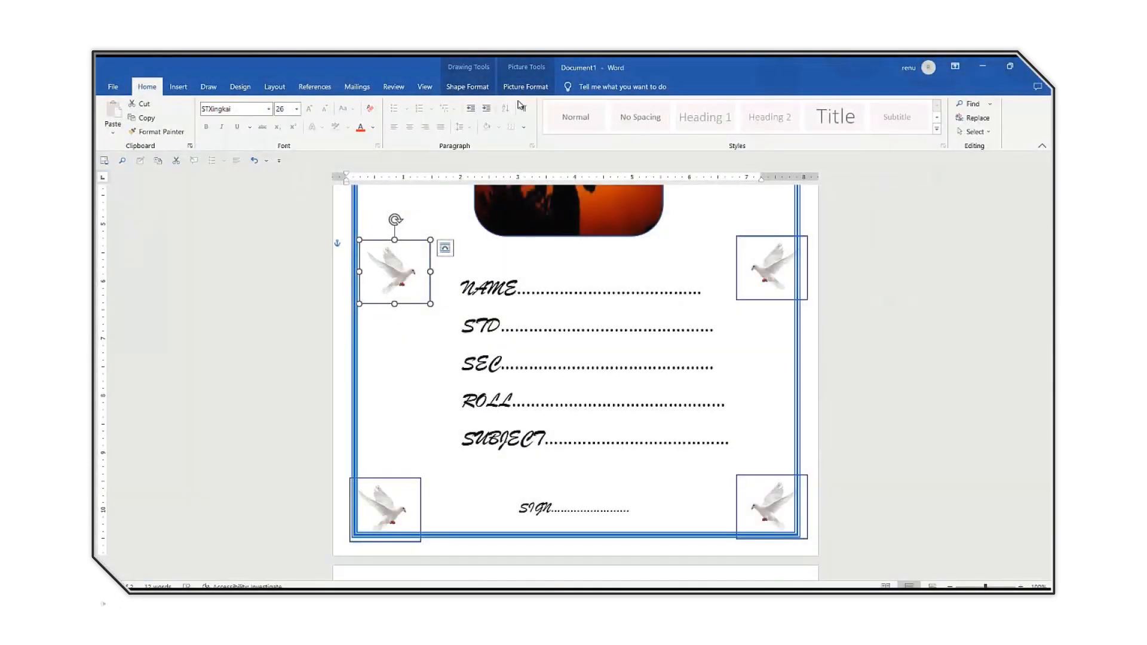
Remove the outline from the two dove pictures on either side of the page just above the NAME line.
click(528, 89)
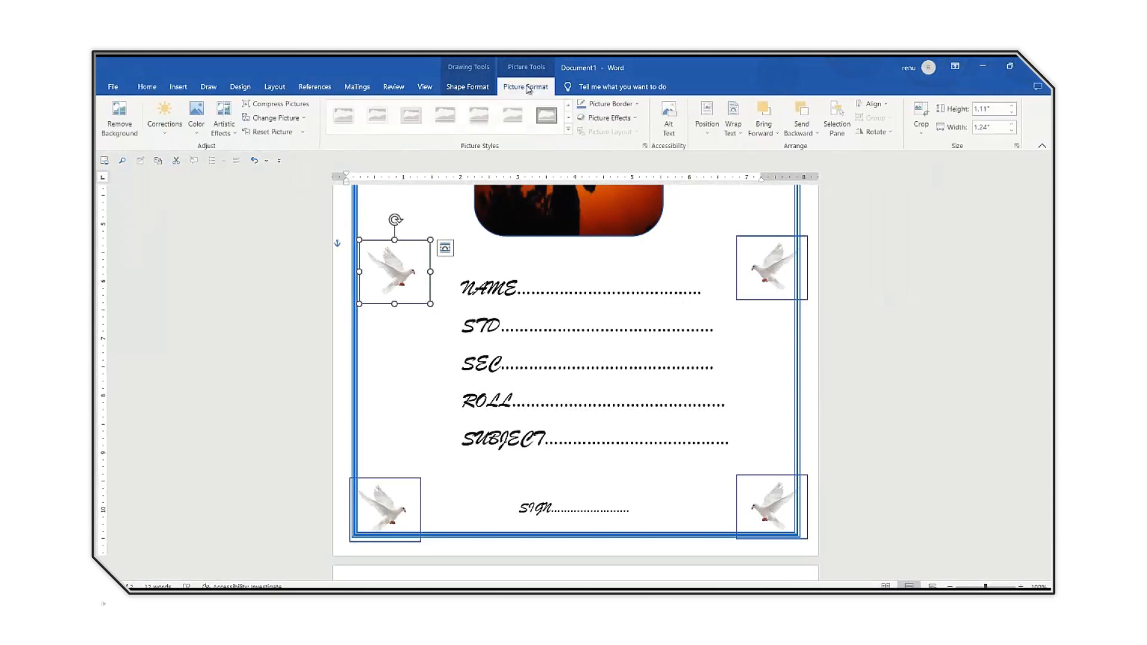
click(640, 105)
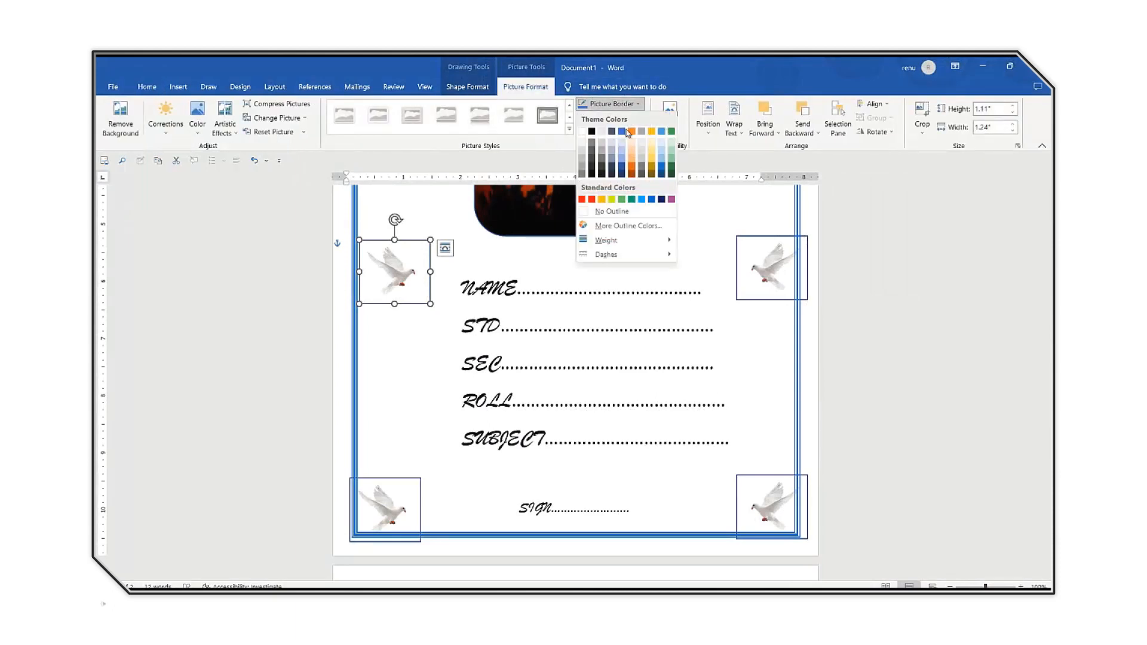
click(605, 212)
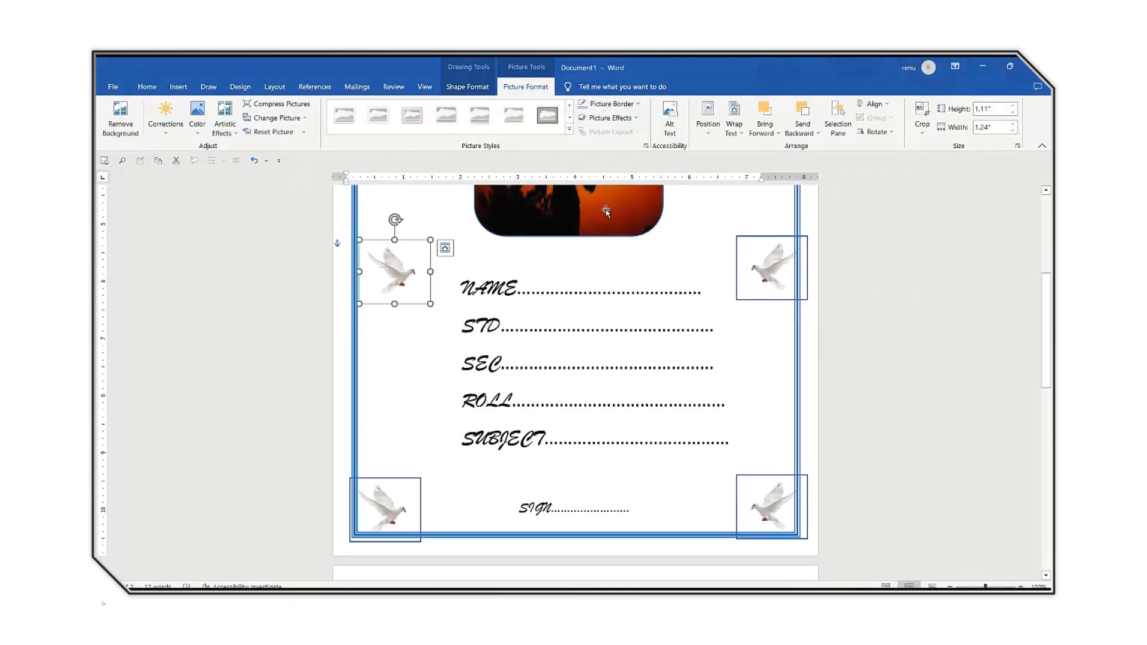
click(765, 256)
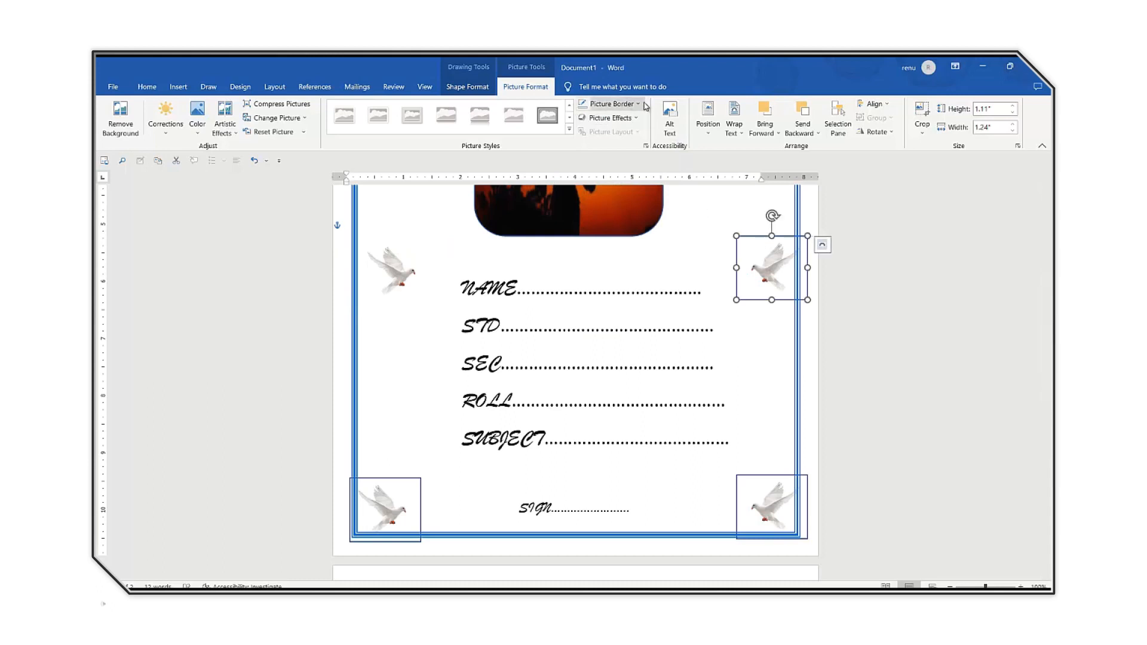